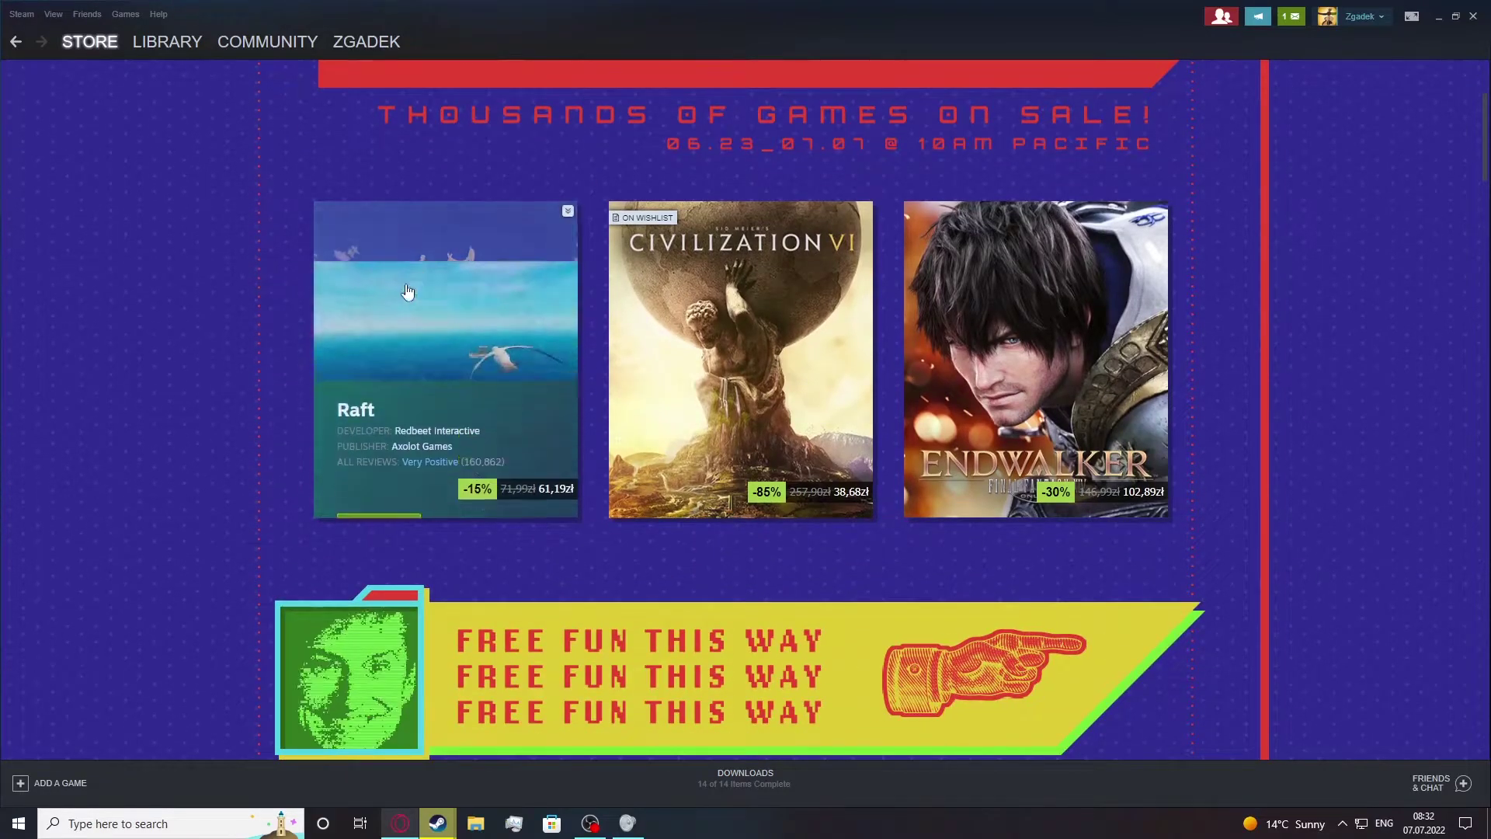
Open the store preferences page of the account.
{"action": "scroll", "coordinate": [408, 253], "scroll_direction": "up", "scroll_amount": 3}
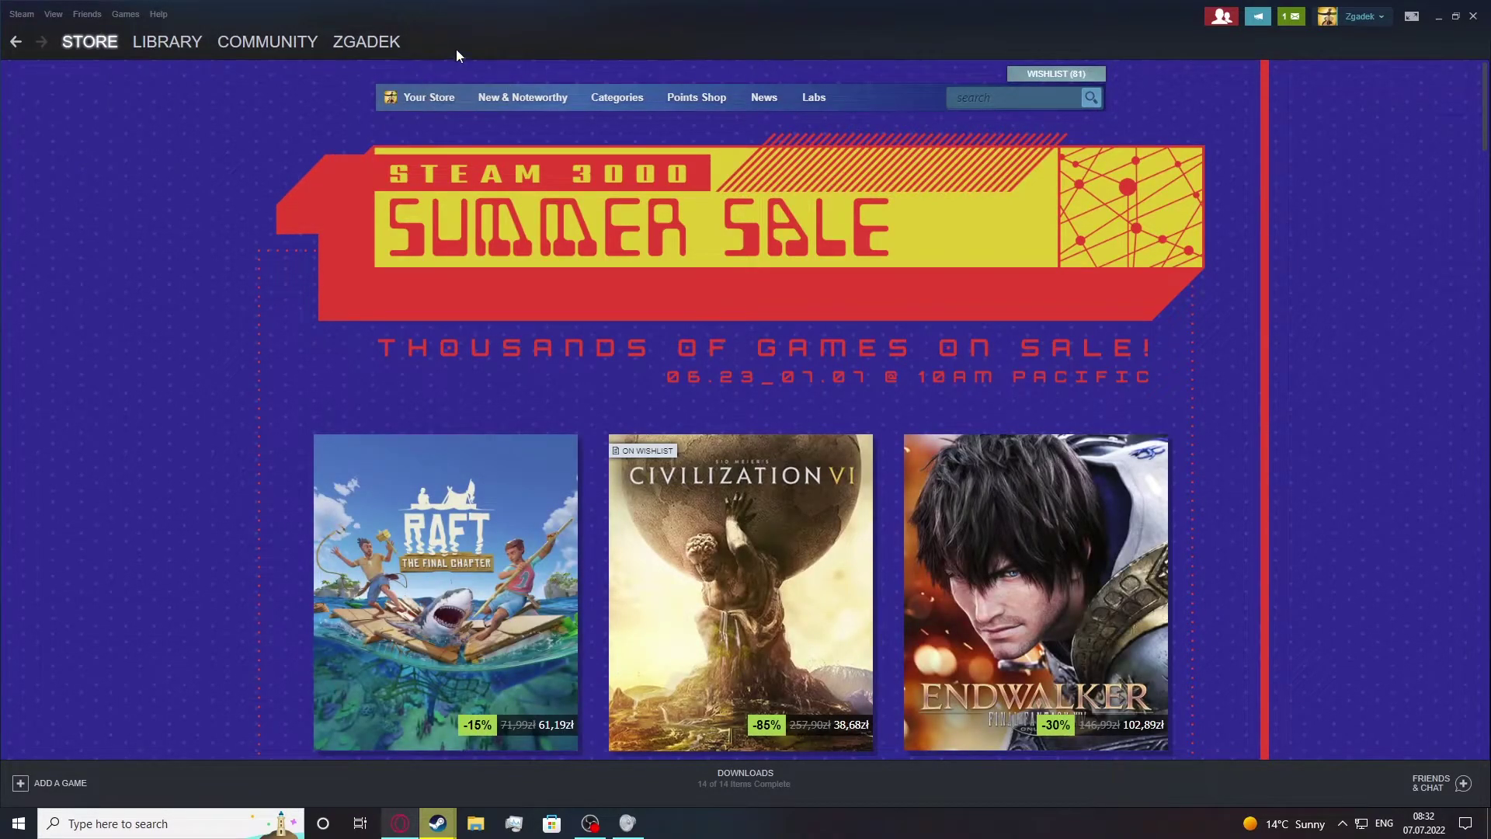
{"action": "mouse_move", "coordinate": [419, 101]}
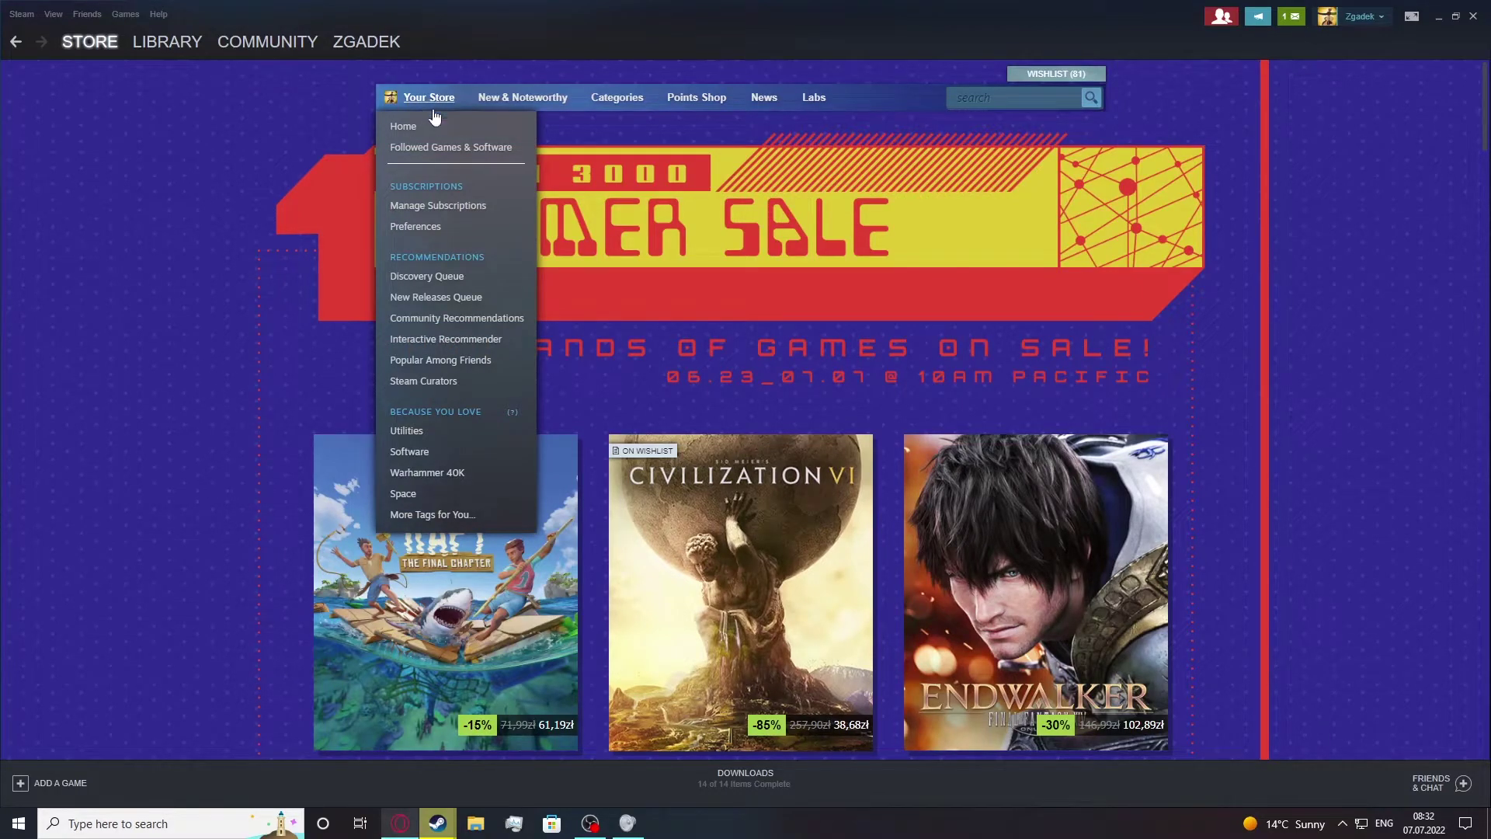
{"action": "left_click", "coordinate": [416, 227]}
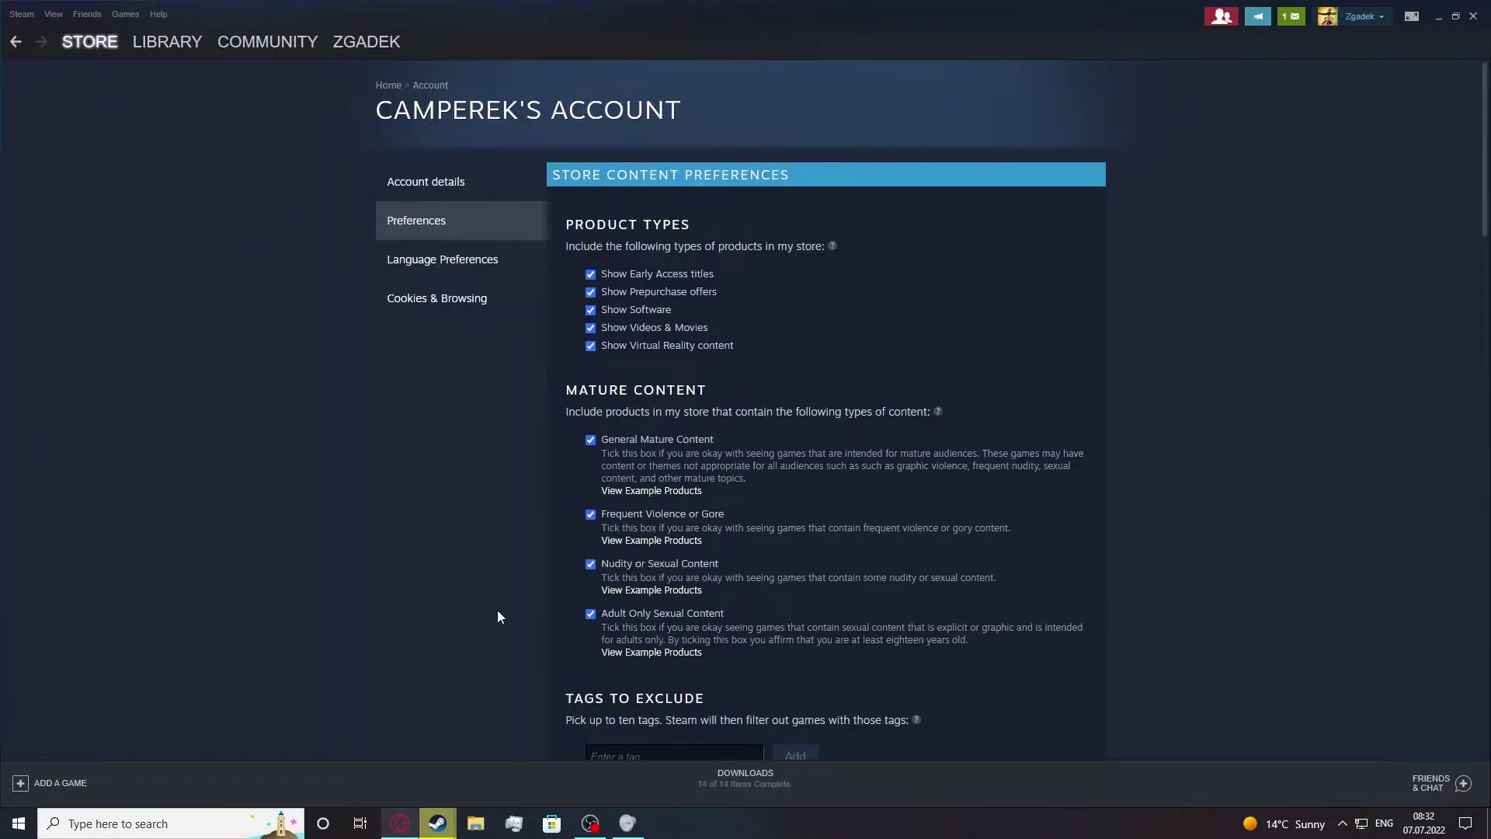
{"action": "scroll", "coordinate": [873, 481], "scroll_direction": "down", "scroll_amount": 4}
{"action": "scroll", "coordinate": [869, 419], "scroll_direction": "up", "scroll_amount": 4}
Turn off prepurchase offers, software, videos and movies, and virtual reality content under Product Types, and turn all four back on.
{"action": "left_click", "coordinate": [649, 293]}
{"action": "left_click", "coordinate": [627, 309]}
{"action": "left_click", "coordinate": [617, 328]}
{"action": "left_click", "coordinate": [608, 347]}
{"action": "left_click", "coordinate": [632, 293]}
{"action": "left_click", "coordinate": [623, 310]}
{"action": "left_click", "coordinate": [612, 329]}
{"action": "left_click", "coordinate": [657, 345]}
Disable the Nudity or Sexual Content and Frequent Violence or Gore options under Mature Content, and re-enable both.
{"action": "left_click_drag", "start_coordinate": [557, 387], "coordinate": [1006, 438]}
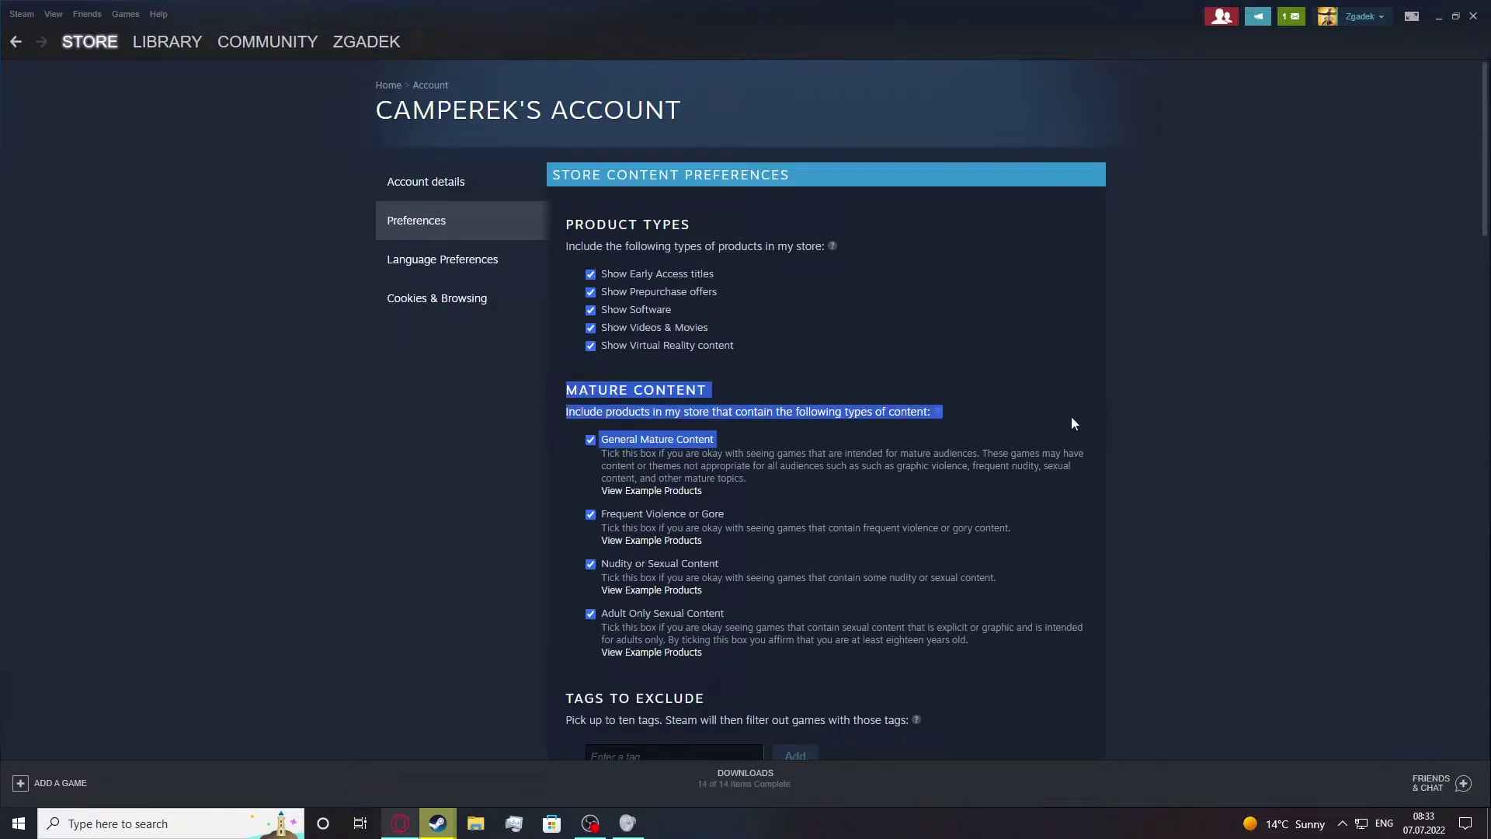
{"action": "left_click", "coordinate": [854, 388]}
{"action": "scroll", "coordinate": [753, 386], "scroll_direction": "down", "scroll_amount": 2}
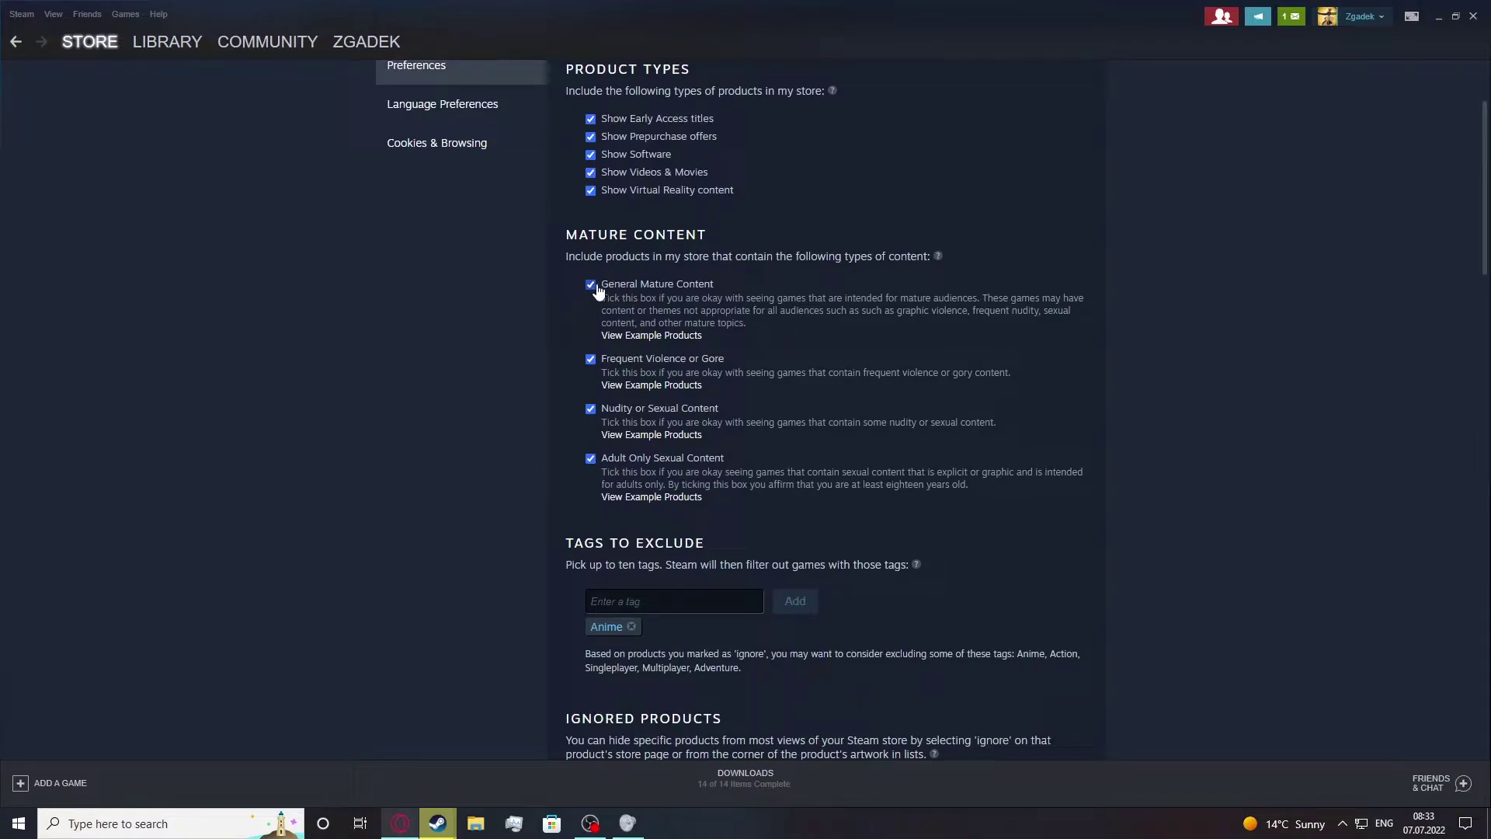
{"action": "left_click", "coordinate": [591, 409]}
{"action": "left_click", "coordinate": [591, 359]}
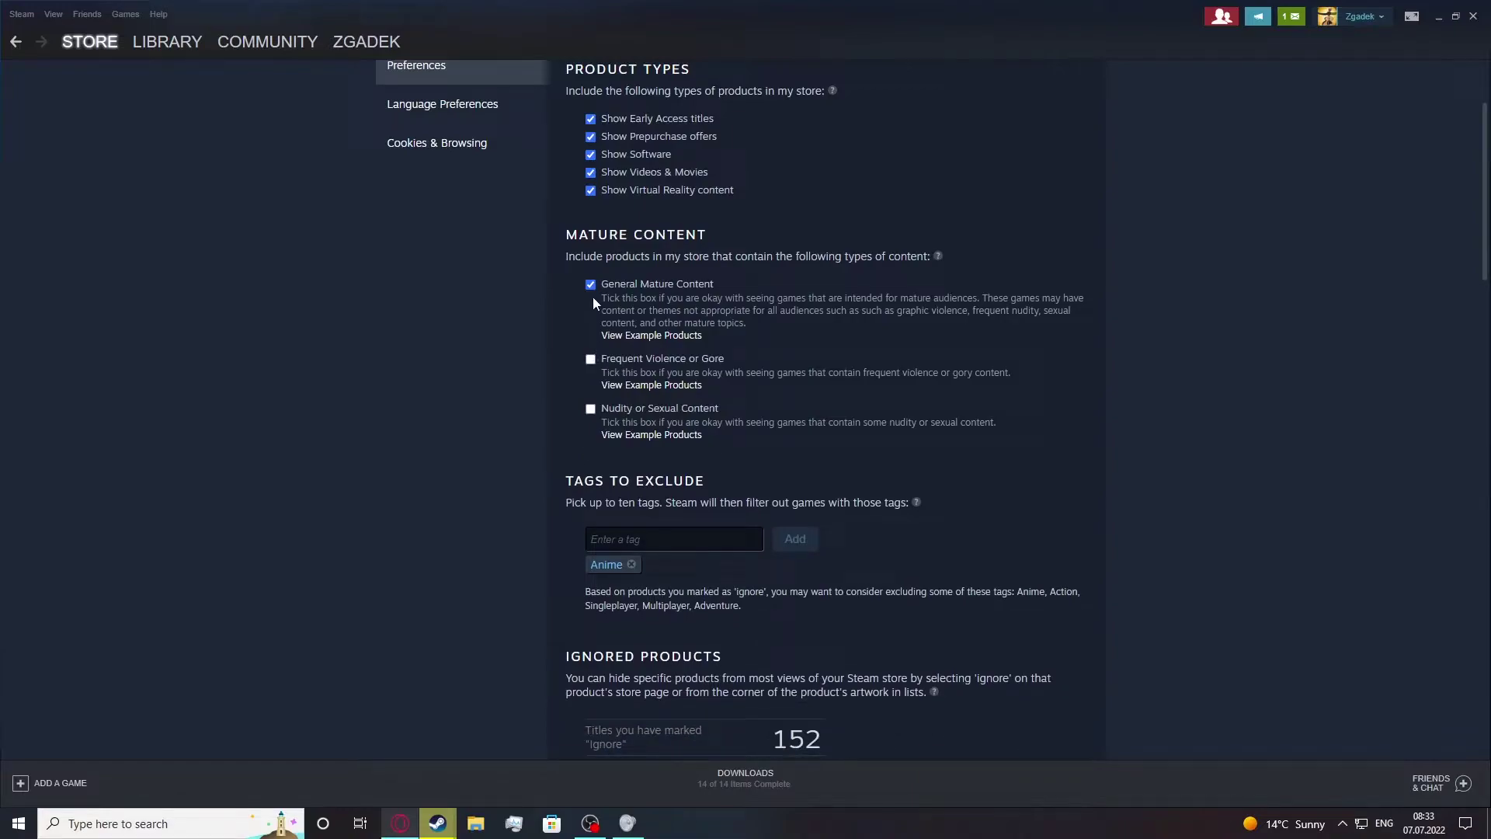
{"action": "left_click", "coordinate": [591, 366]}
{"action": "left_click", "coordinate": [589, 409]}
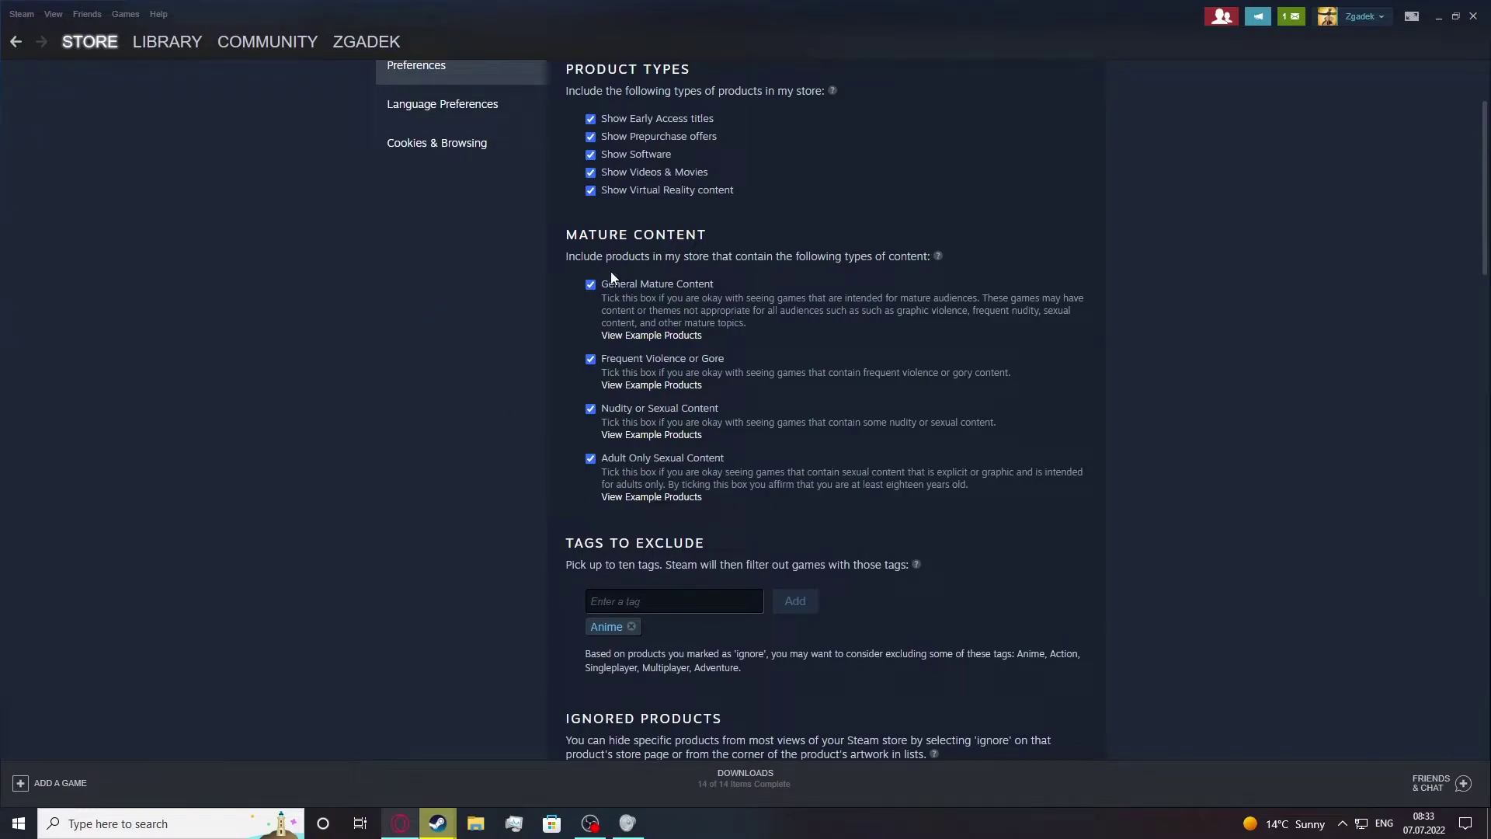
Go past the excluded tags and open the list of ignored products.
{"action": "scroll", "coordinate": [643, 503], "scroll_direction": "down", "scroll_amount": 1}
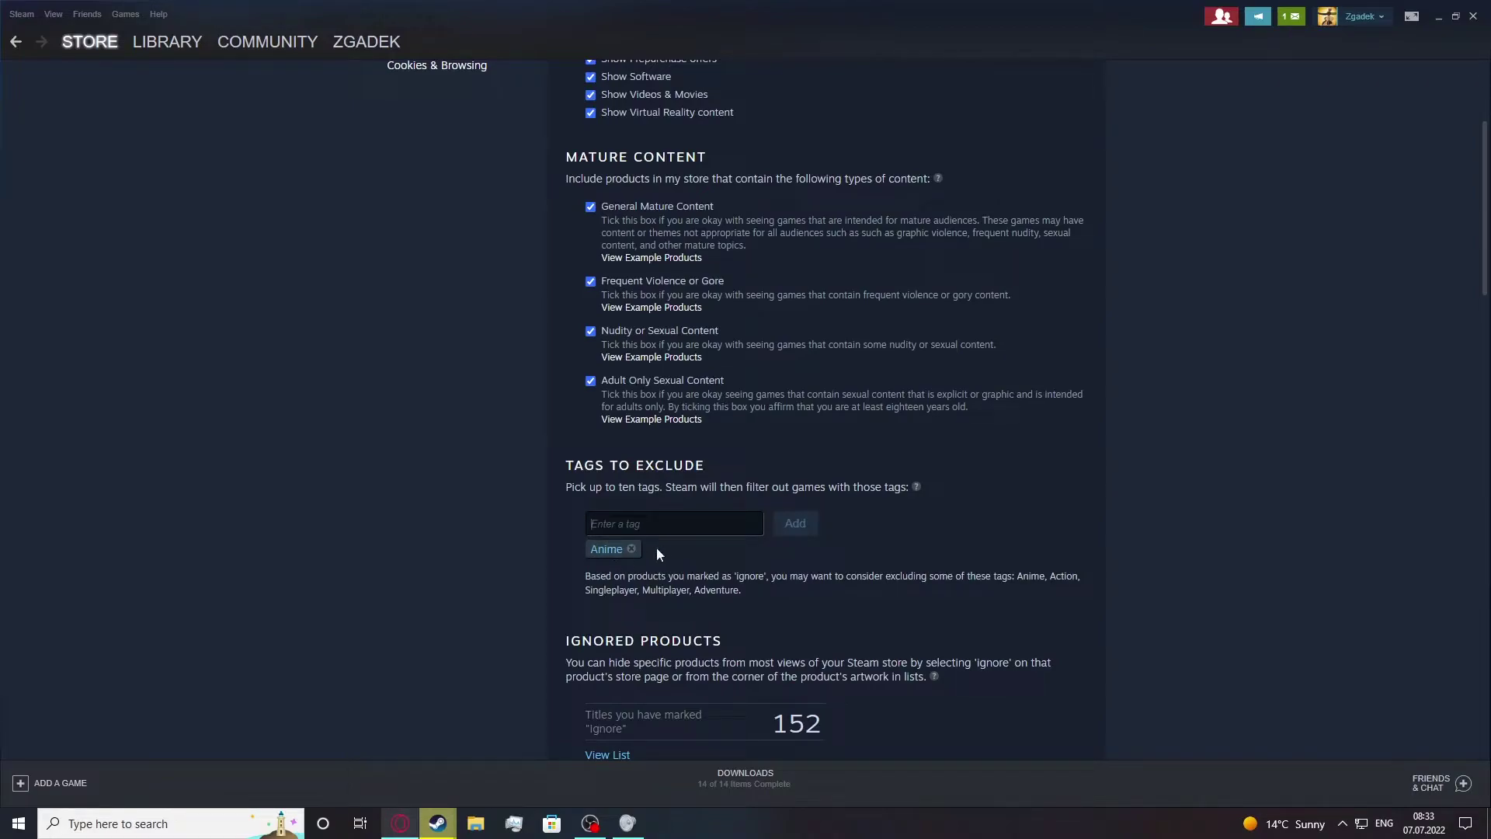
{"action": "left_click", "coordinate": [621, 523]}
{"action": "scroll", "coordinate": [716, 546], "scroll_direction": "down", "scroll_amount": 2}
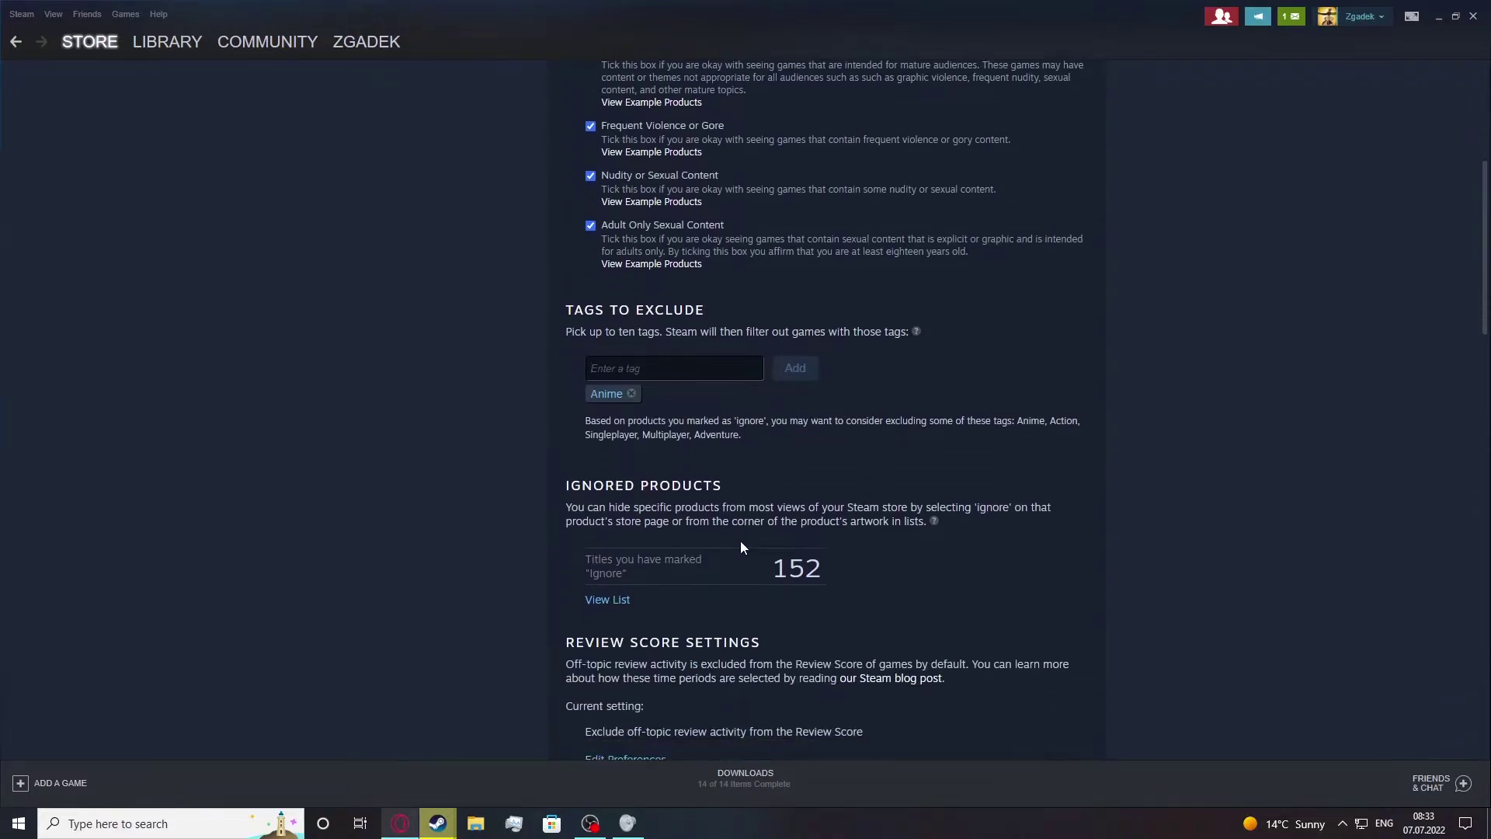
{"action": "left_click_drag", "start_coordinate": [567, 480], "coordinate": [801, 509]}
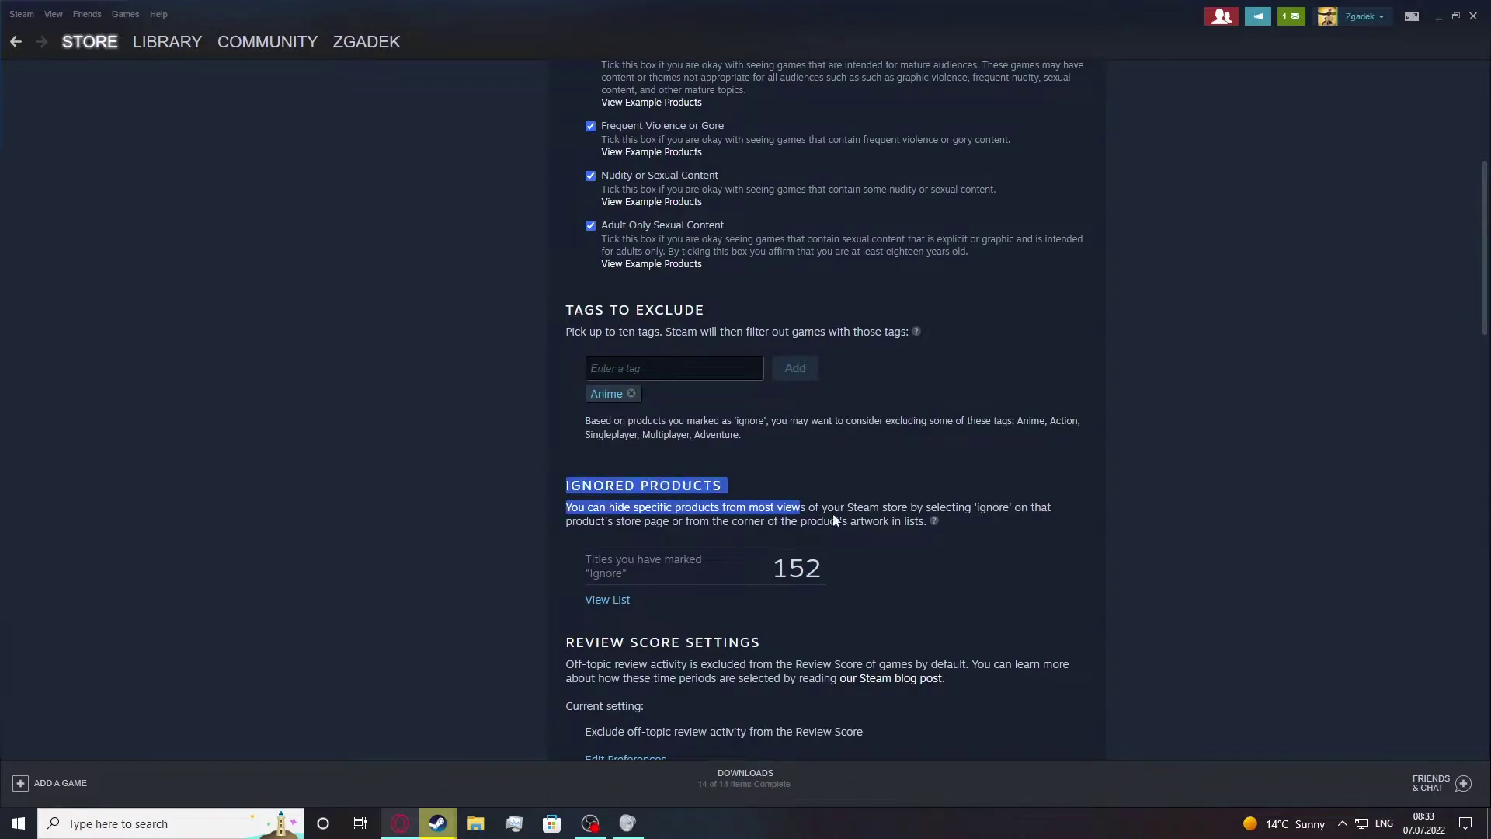
{"action": "left_click", "coordinate": [801, 508]}
{"action": "scroll", "coordinate": [716, 505], "scroll_direction": "down", "scroll_amount": 2}
{"action": "left_click", "coordinate": [613, 445]}
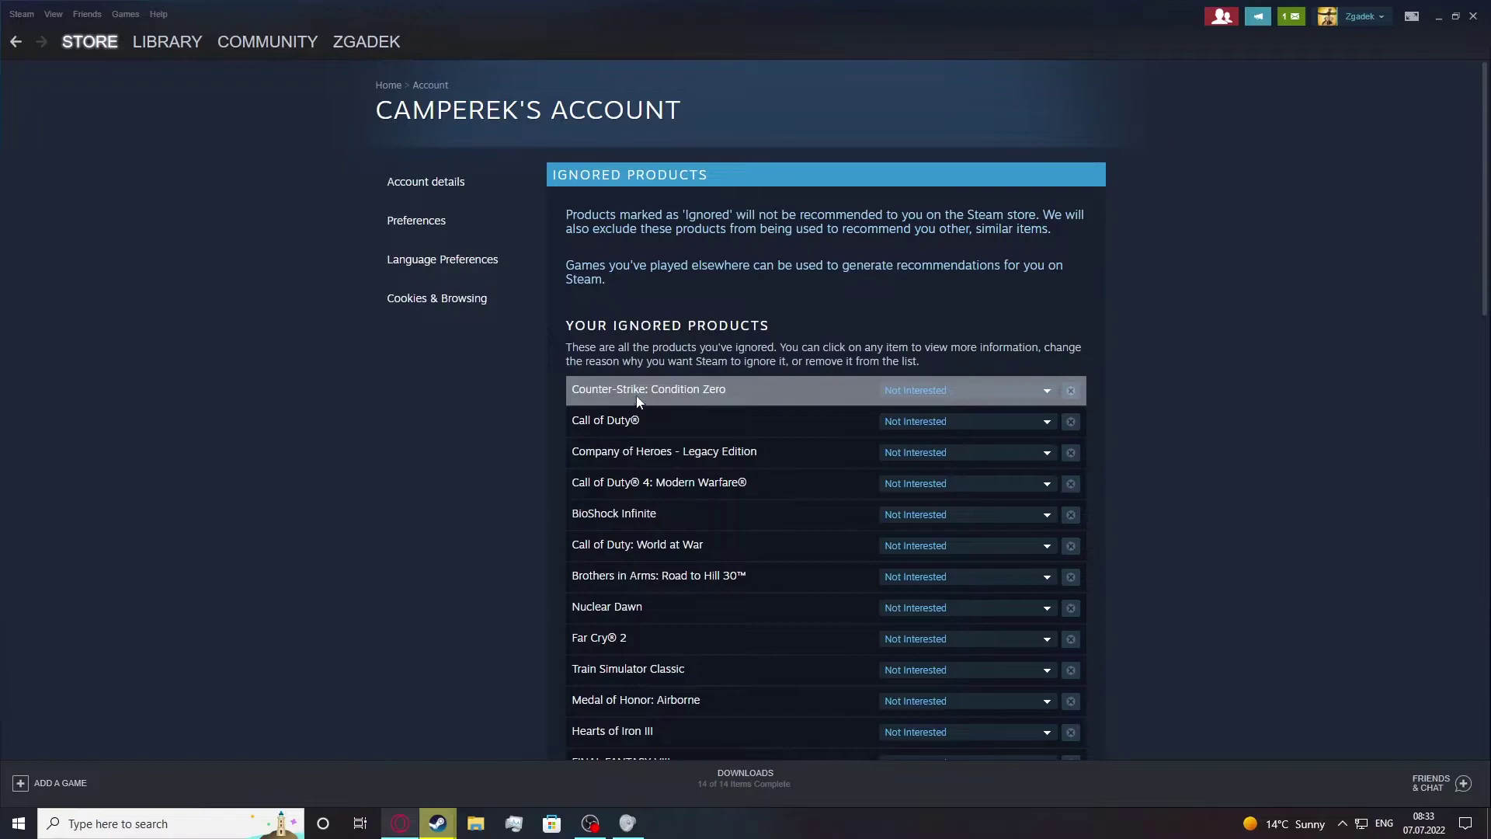
Look through the first page of ignored products and go to the second page.
{"action": "scroll", "coordinate": [840, 484], "scroll_direction": "down", "scroll_amount": 9}
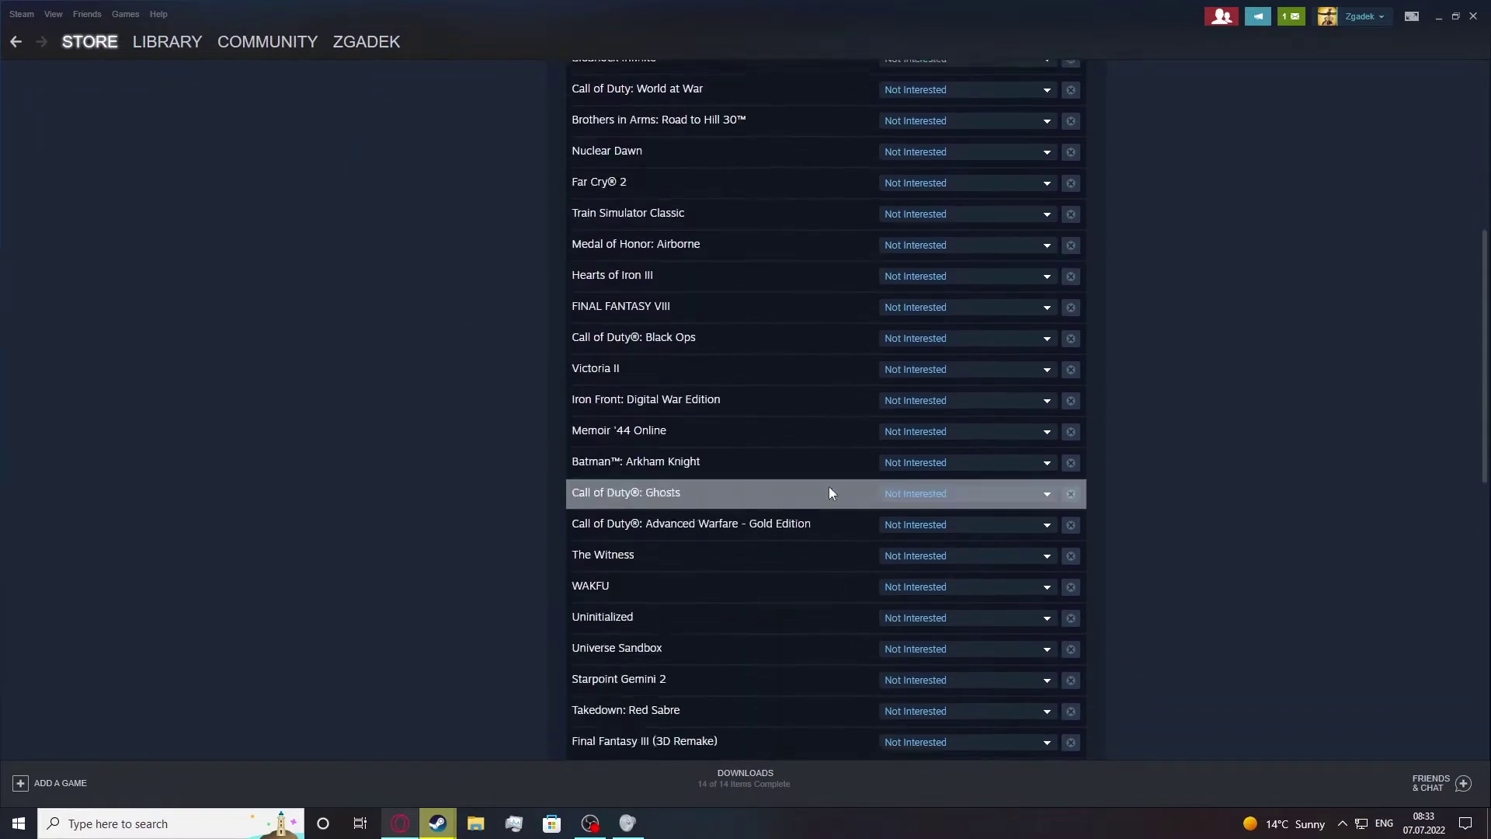
{"action": "scroll", "coordinate": [677, 482], "scroll_direction": "down", "scroll_amount": 3}
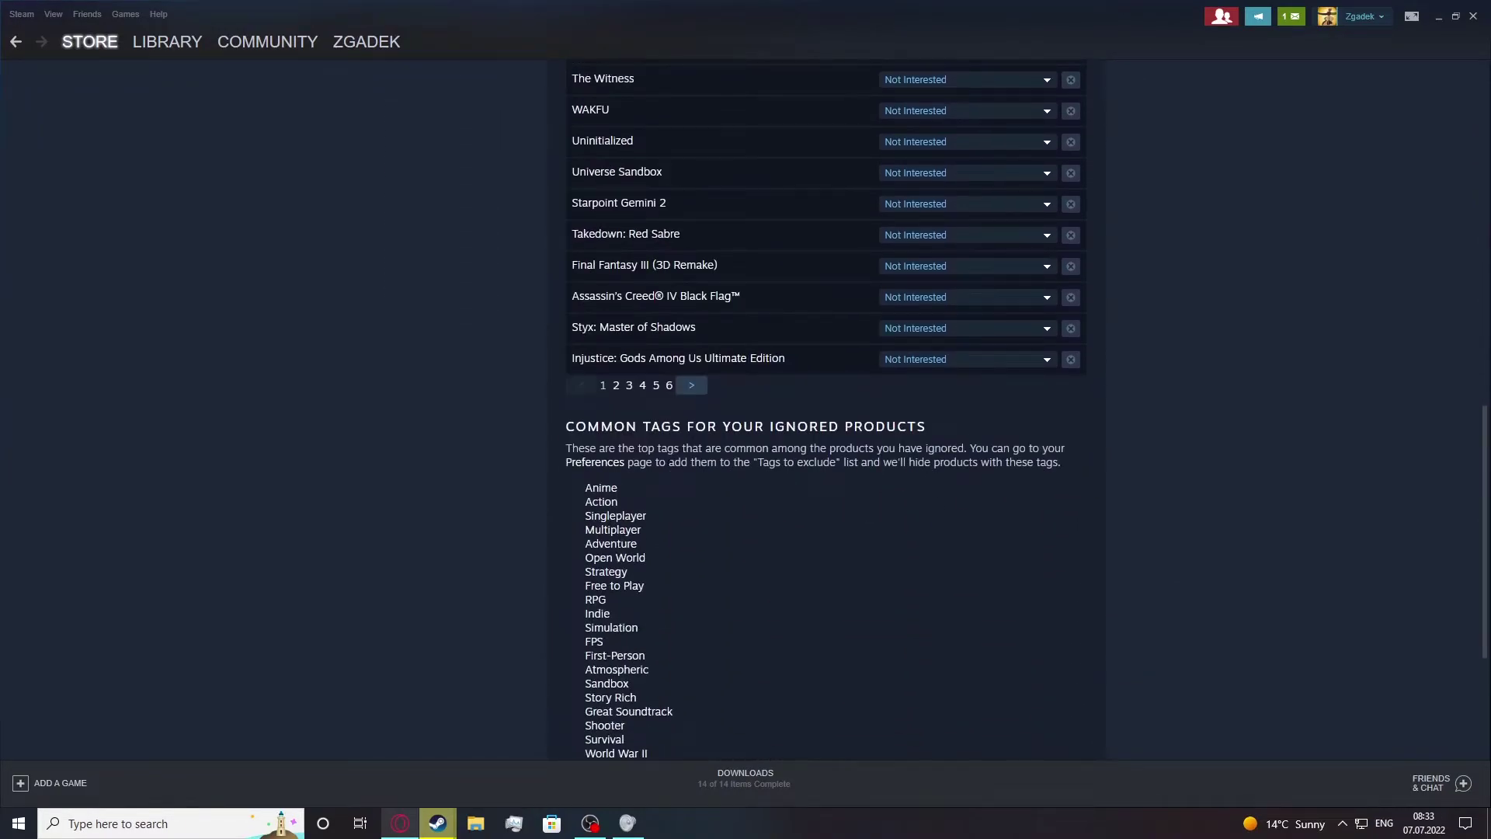
{"action": "left_click", "coordinate": [691, 386]}
{"action": "scroll", "coordinate": [933, 301], "scroll_direction": "down", "scroll_amount": 2}
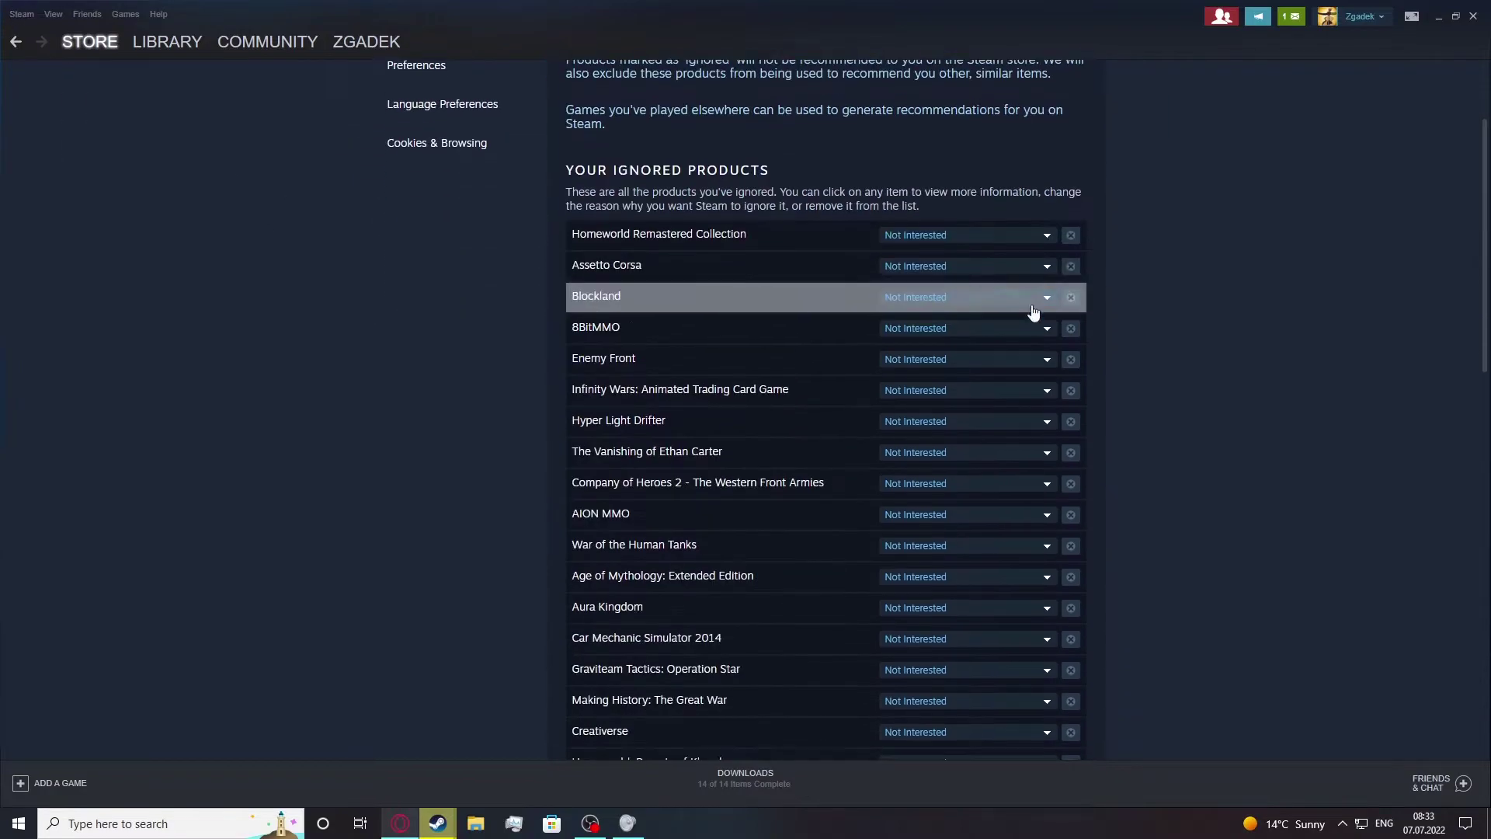
Check the available ignore reasons for Blockland and return to the store preferences.
{"action": "left_click", "coordinate": [934, 300]}
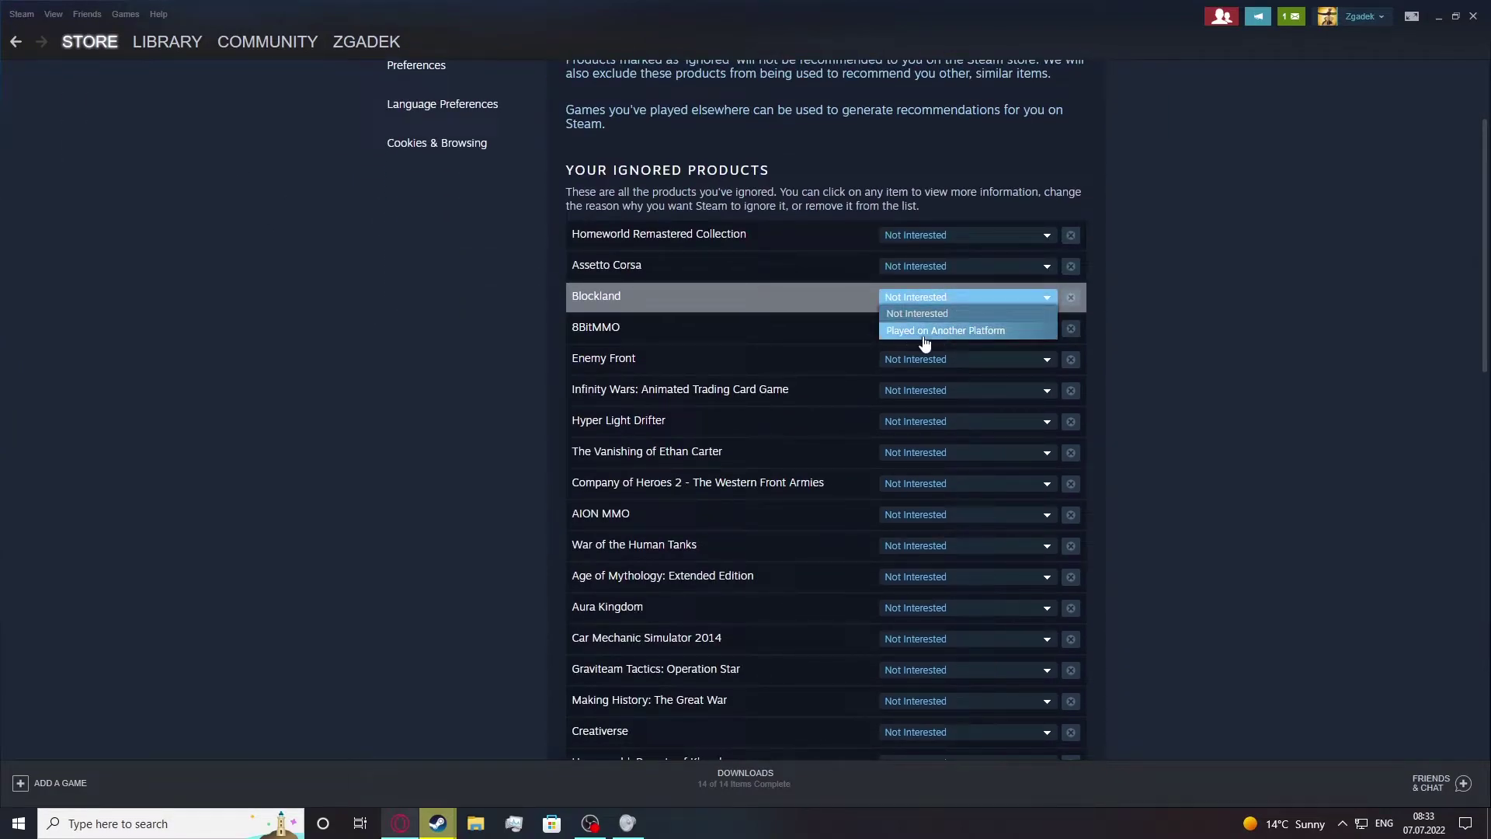
{"action": "left_click", "coordinate": [1139, 298]}
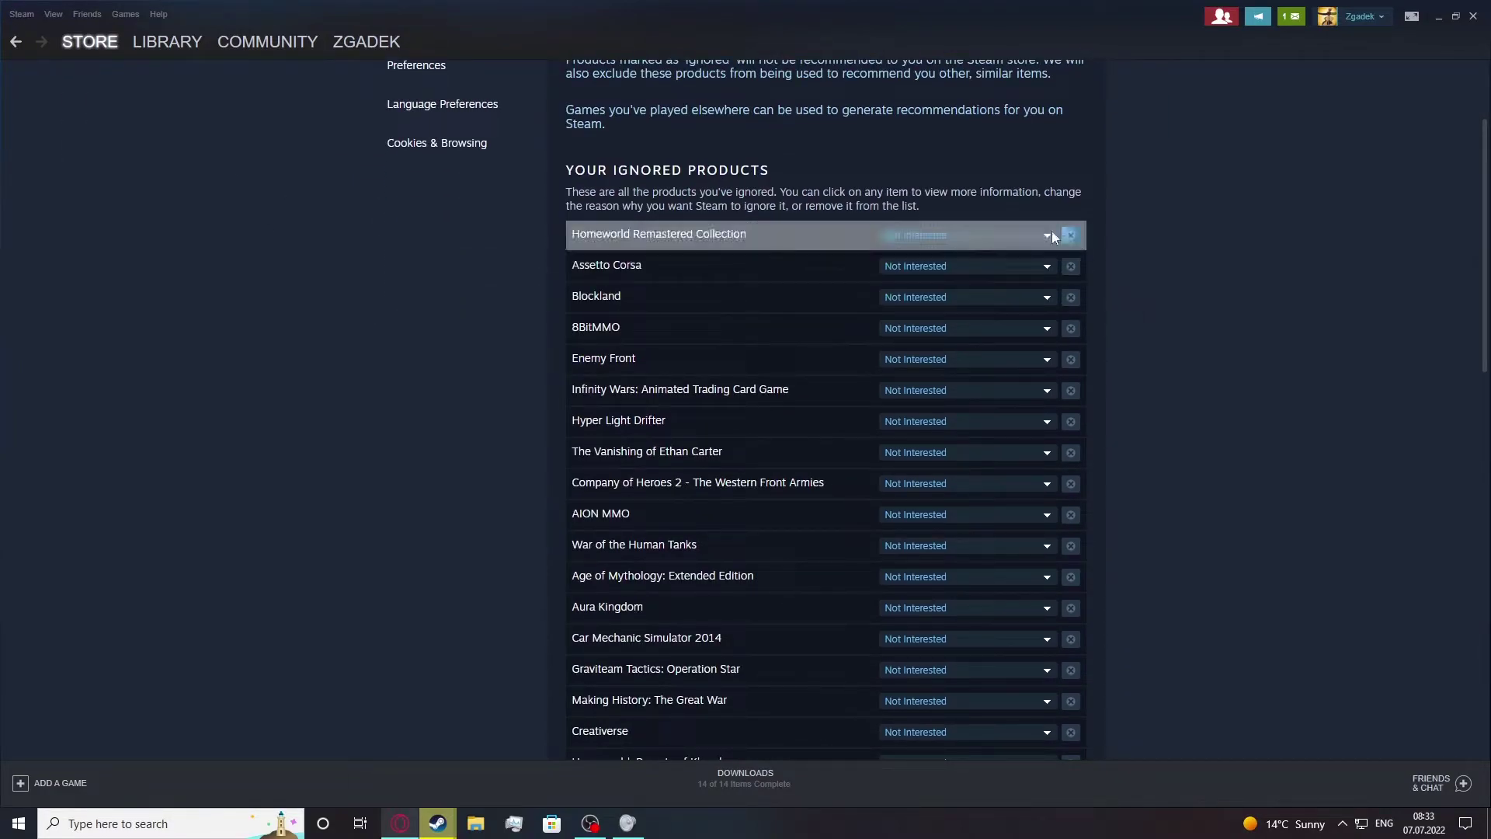
{"action": "left_click", "coordinate": [18, 44]}
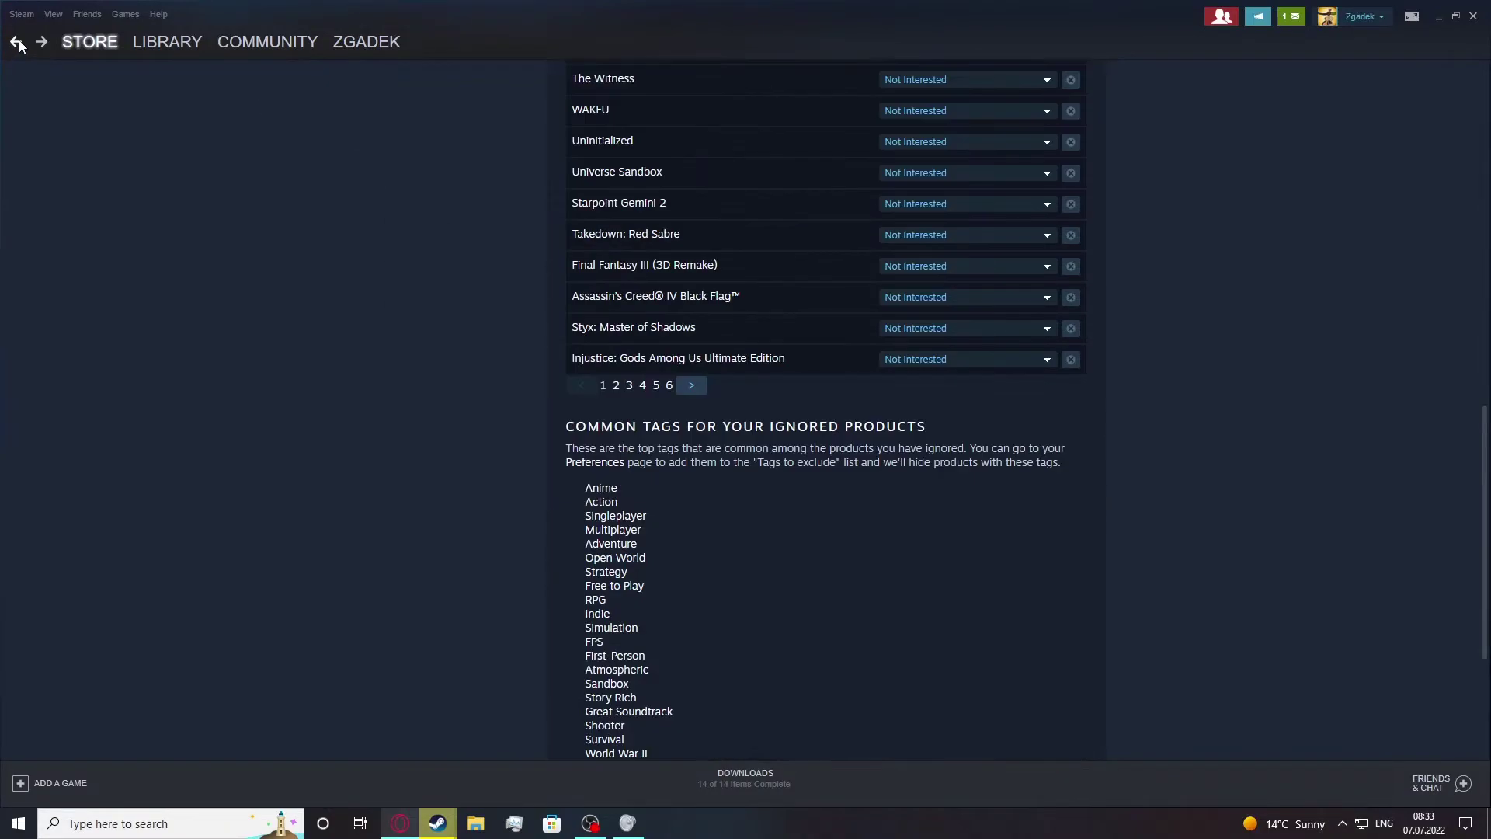
{"action": "left_click", "coordinate": [17, 43]}
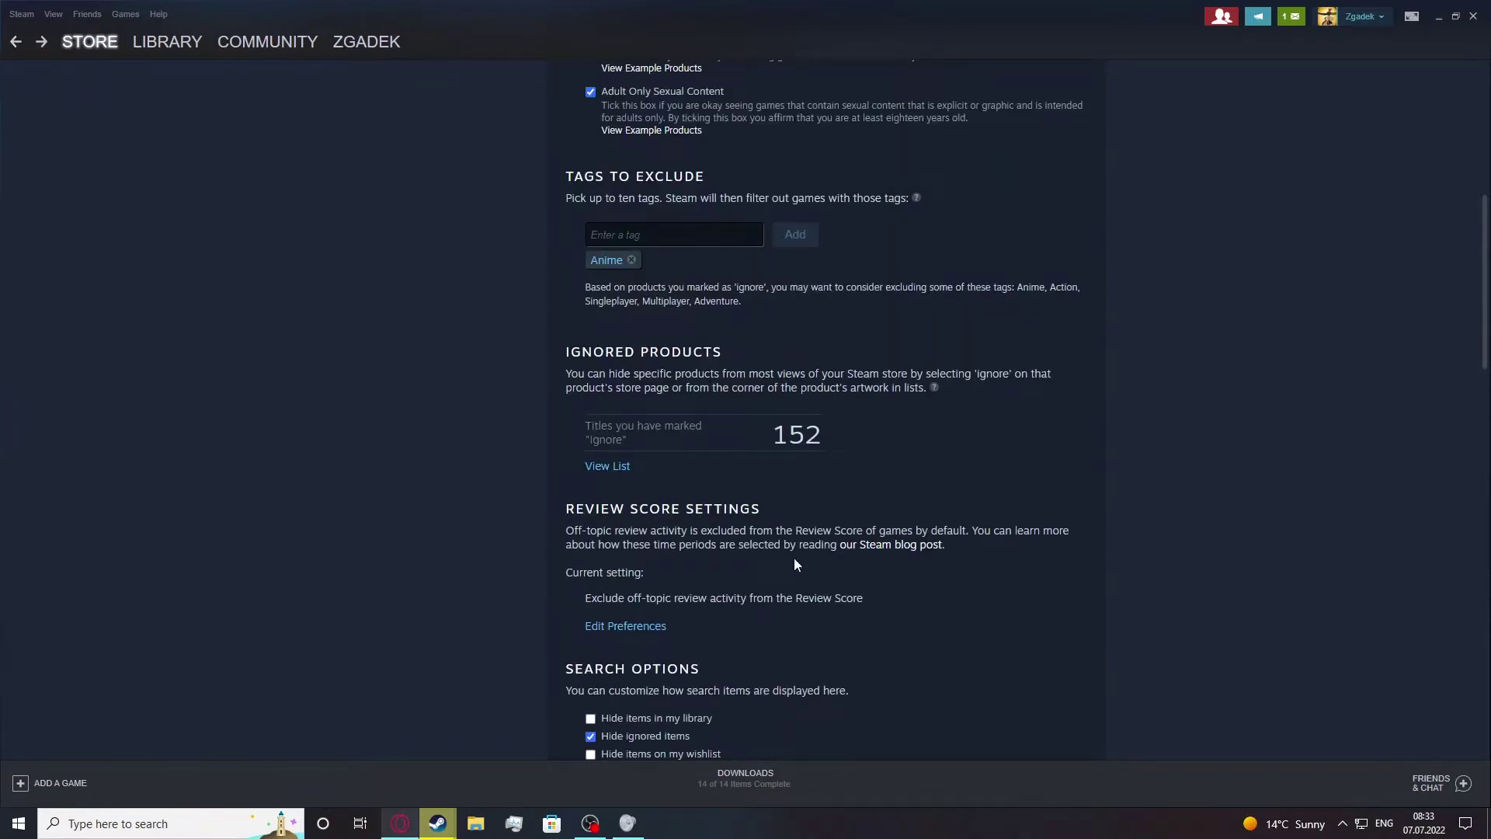
Try including reviews from all Steam purchases in Review Scores, and switch back to excluding off-topic review activity.
{"action": "scroll", "coordinate": [567, 353], "scroll_direction": "down", "scroll_amount": 2}
{"action": "left_click_drag", "start_coordinate": [556, 354], "coordinate": [1071, 389]}
{"action": "left_click", "coordinate": [635, 390]}
{"action": "left_click", "coordinate": [635, 471]}
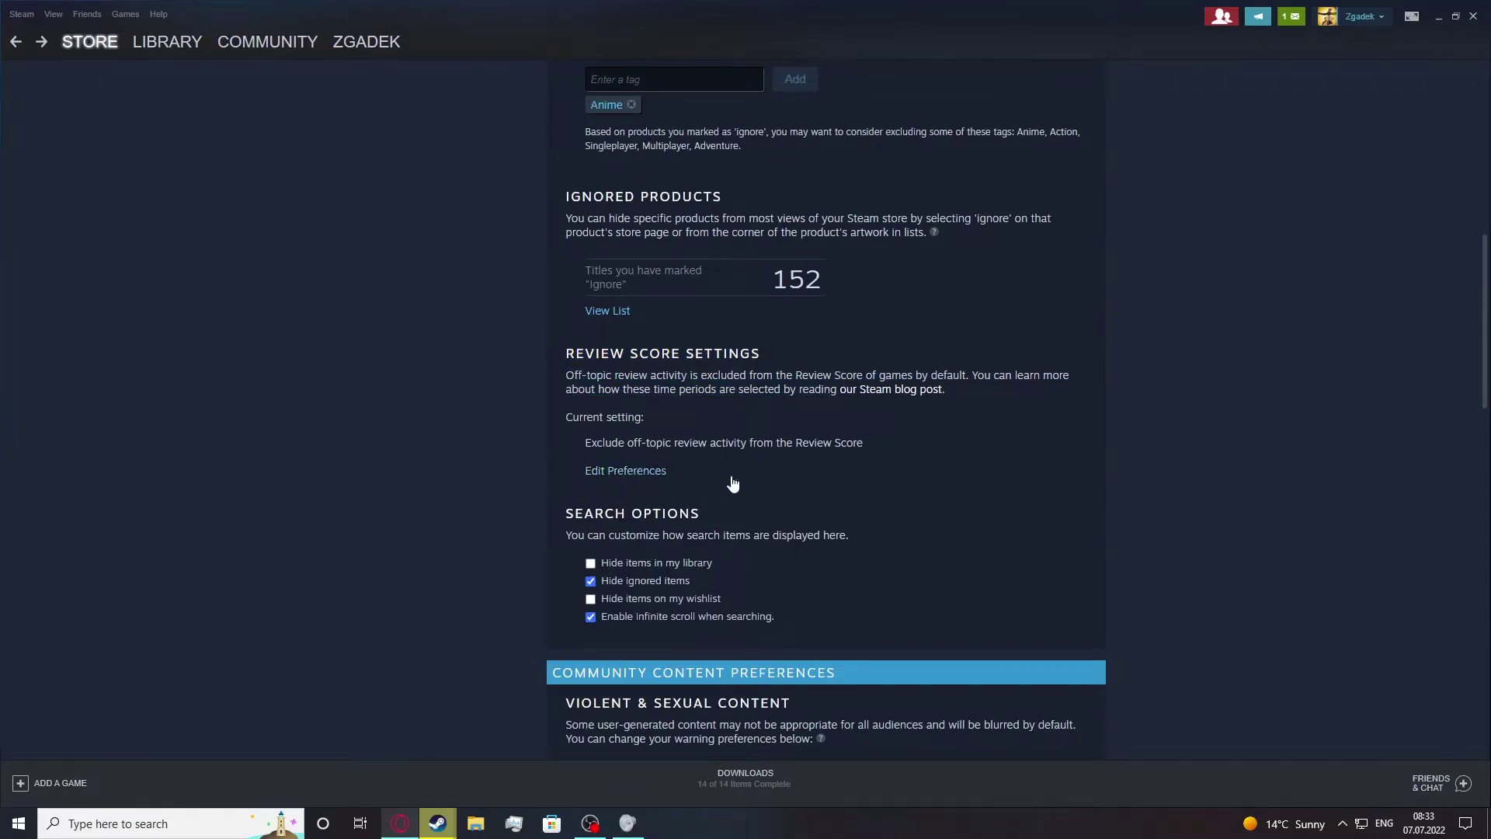
{"action": "left_click", "coordinate": [552, 484]}
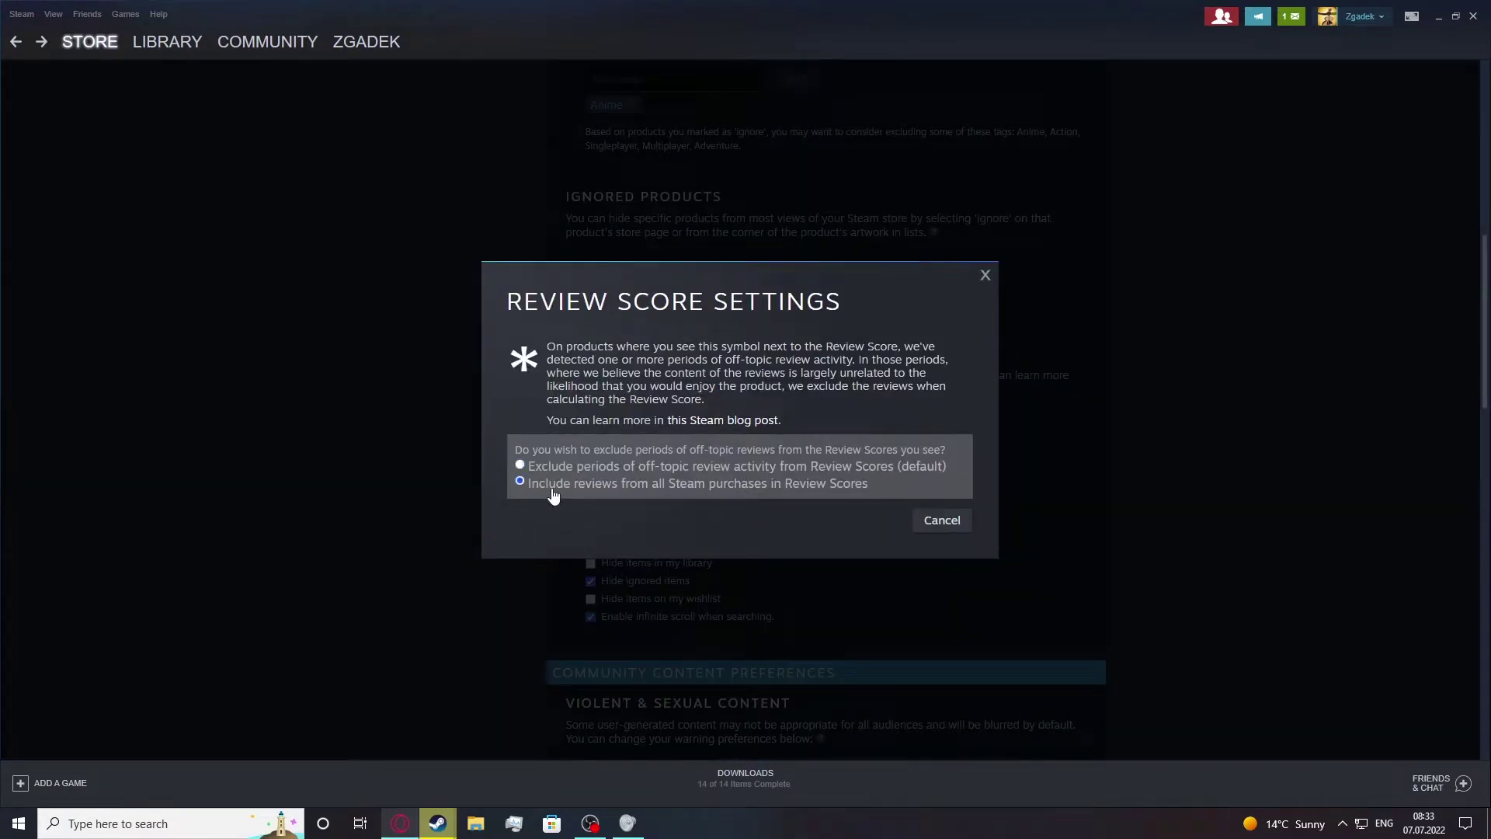
{"action": "left_click", "coordinate": [656, 470]}
{"action": "left_click", "coordinate": [940, 528]}
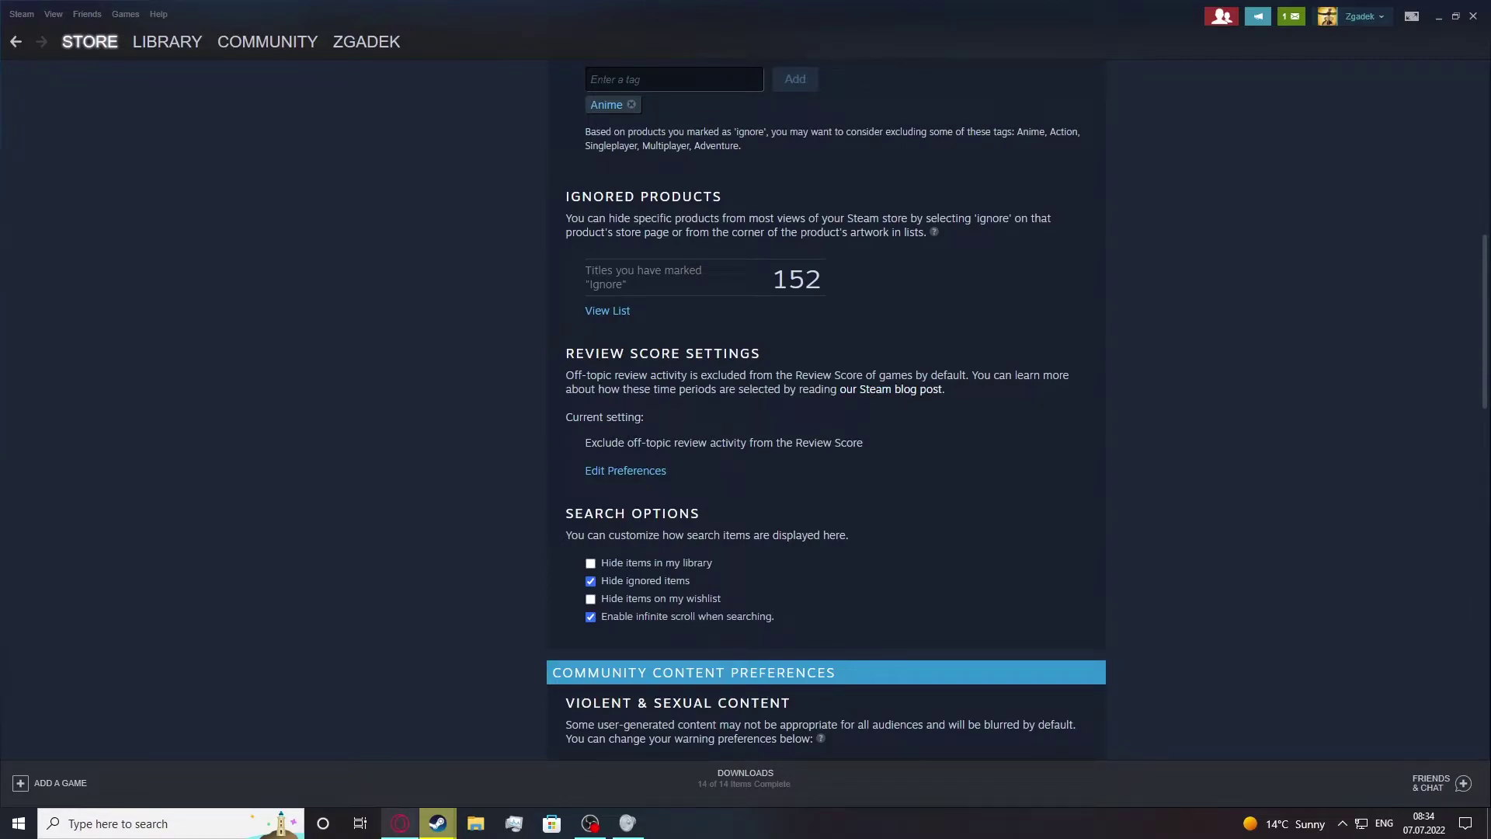
Review the off-topic review options in the Review Score Settings and close the dialog.
{"action": "left_click", "coordinate": [642, 472]}
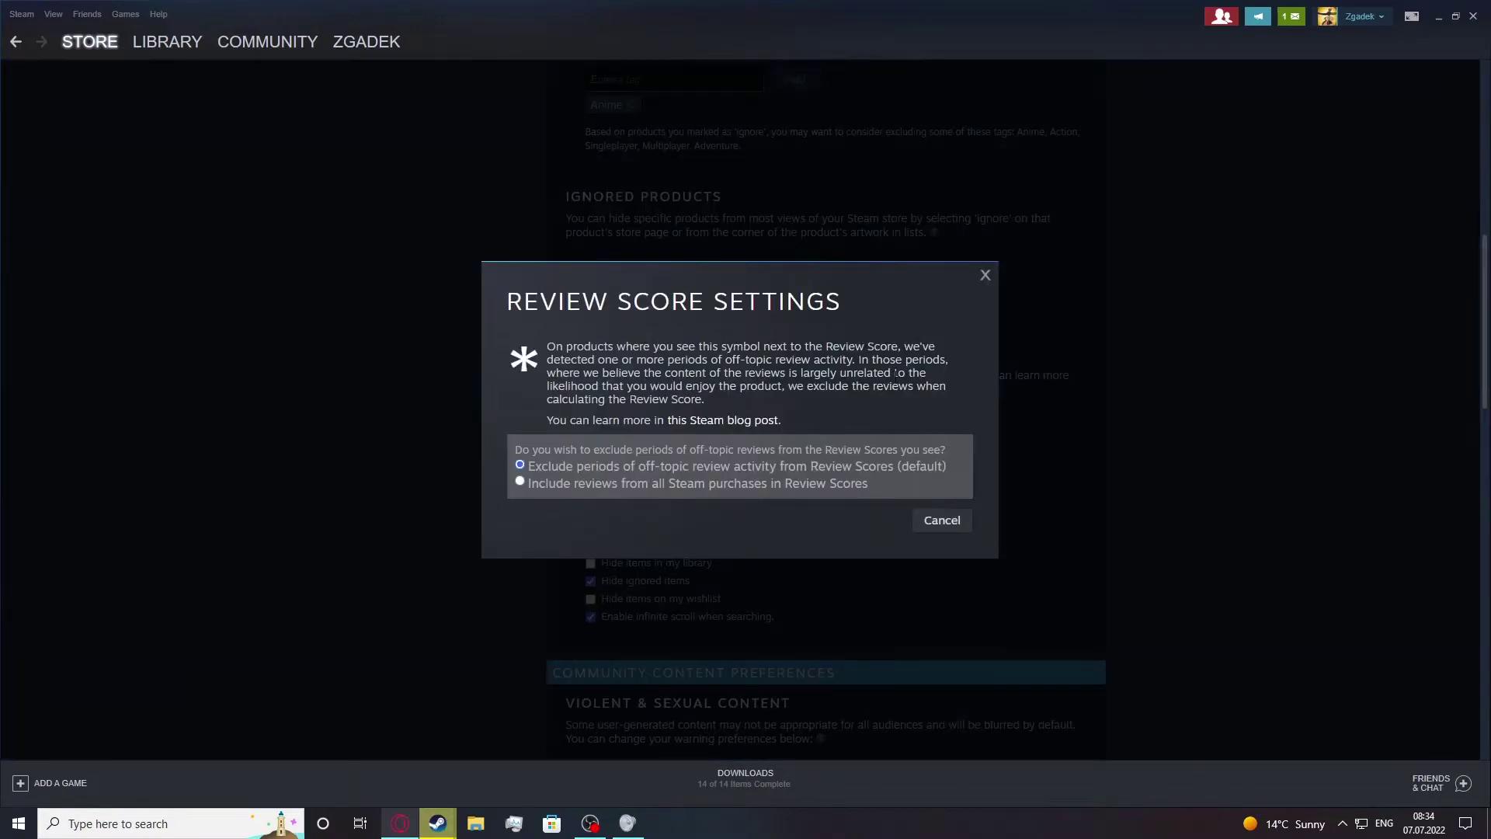
{"action": "left_click", "coordinate": [985, 275]}
{"action": "left_click_drag", "start_coordinate": [1143, 513], "coordinate": [397, 334]}
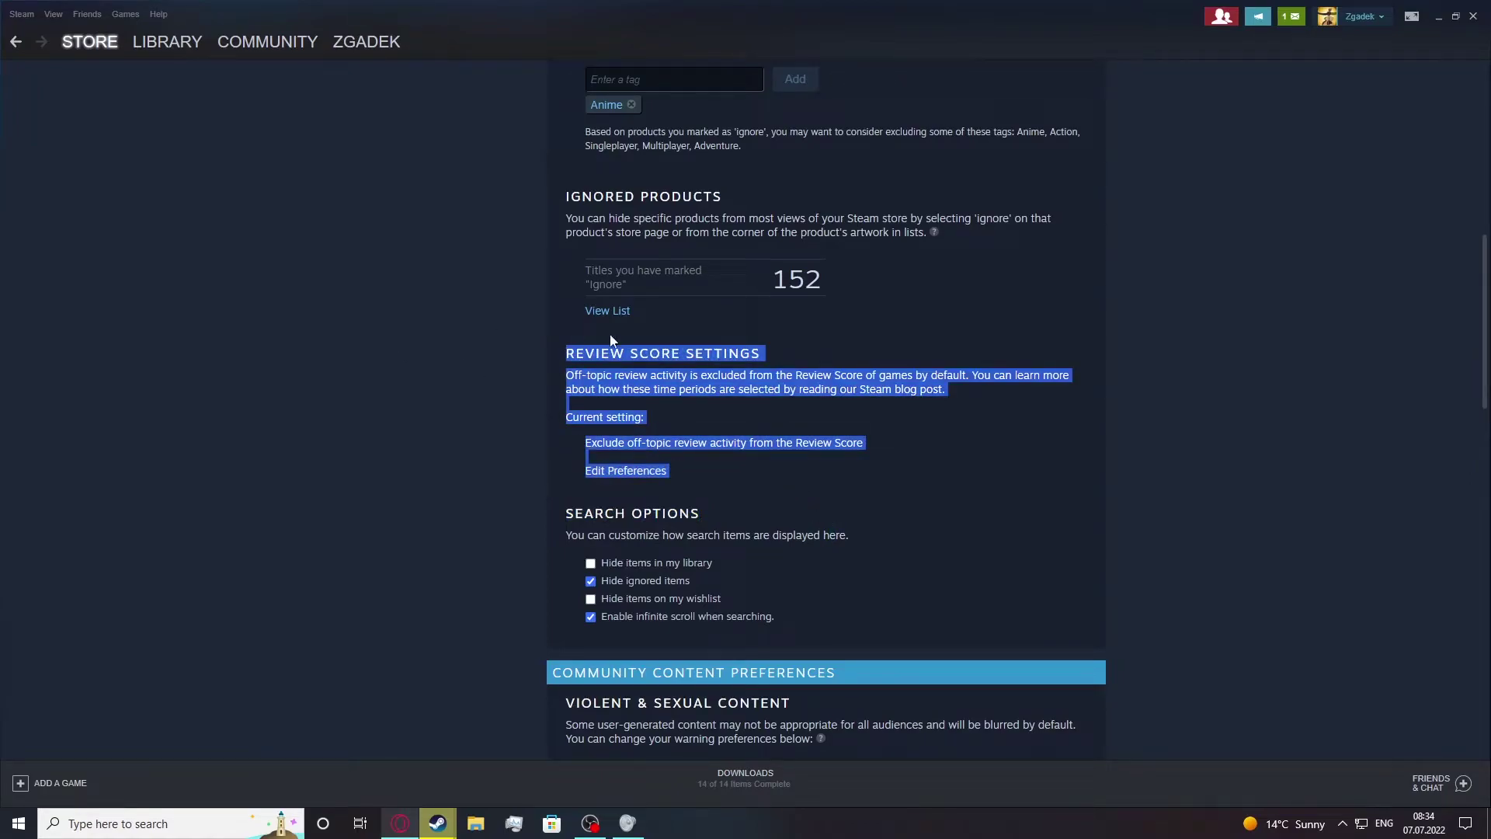
{"action": "left_click", "coordinate": [680, 347]}
{"action": "left_click_drag", "start_coordinate": [743, 492], "coordinate": [458, 347]}
{"action": "left_click", "coordinate": [508, 423]}
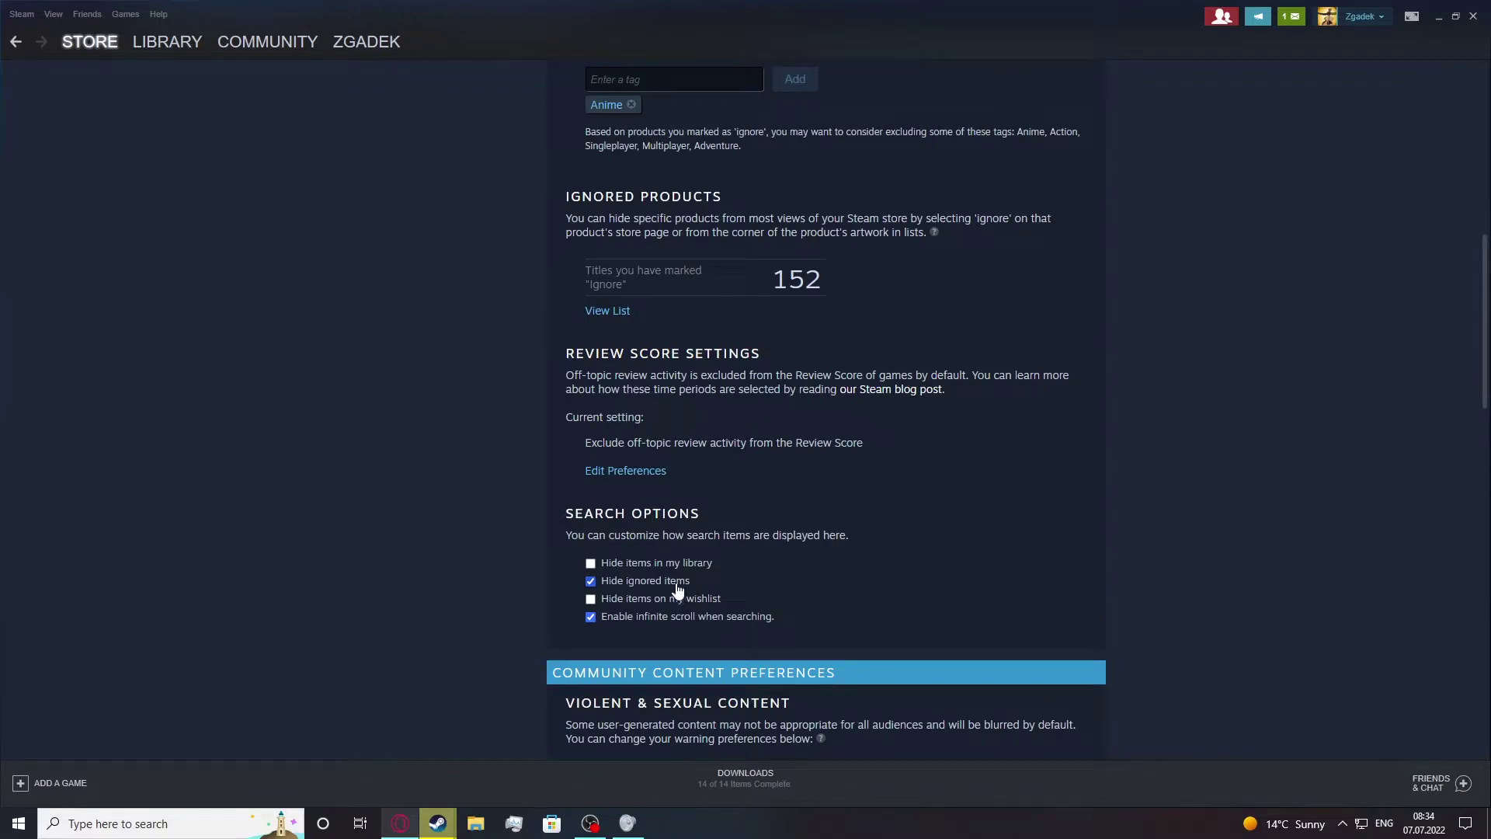
Enable hiding items in the library under Search Options, keeping ignored items hidden.
{"action": "left_click_drag", "start_coordinate": [575, 514], "coordinate": [907, 532]}
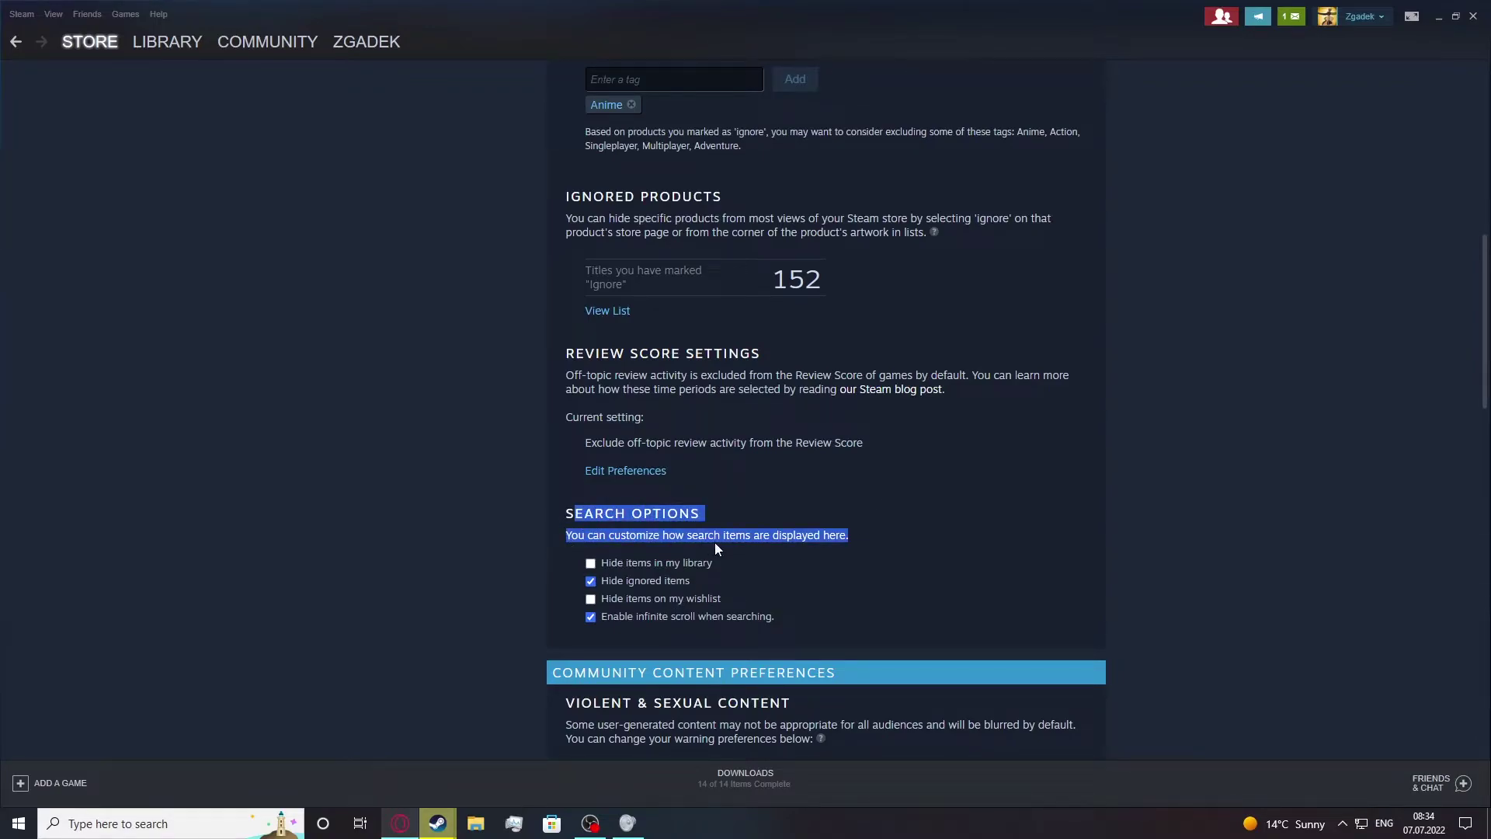
{"action": "left_click", "coordinate": [780, 561]}
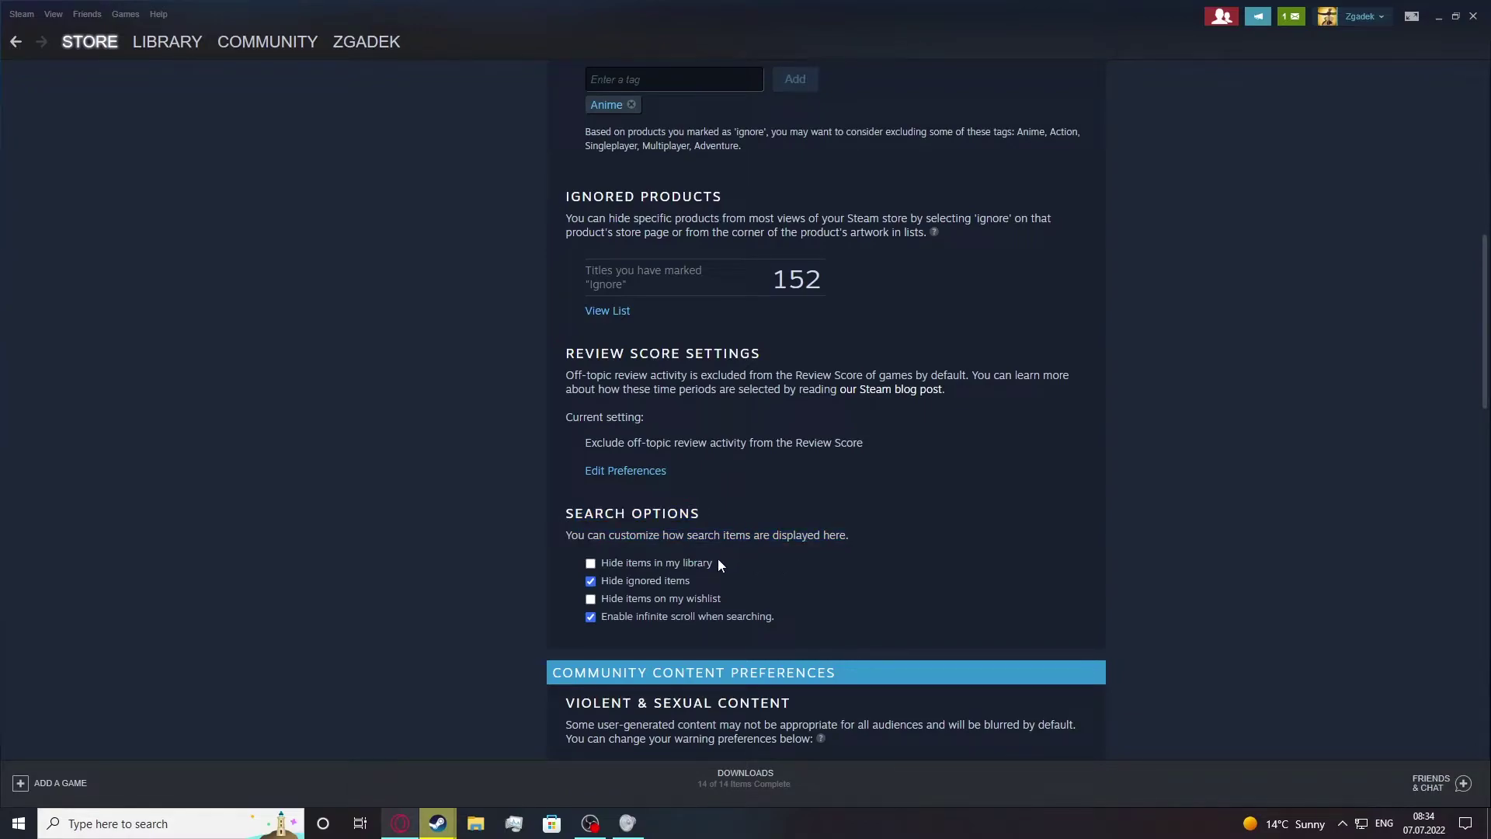
{"action": "scroll", "coordinate": [718, 557], "scroll_direction": "down", "scroll_amount": 1}
{"action": "left_click", "coordinate": [677, 487]}
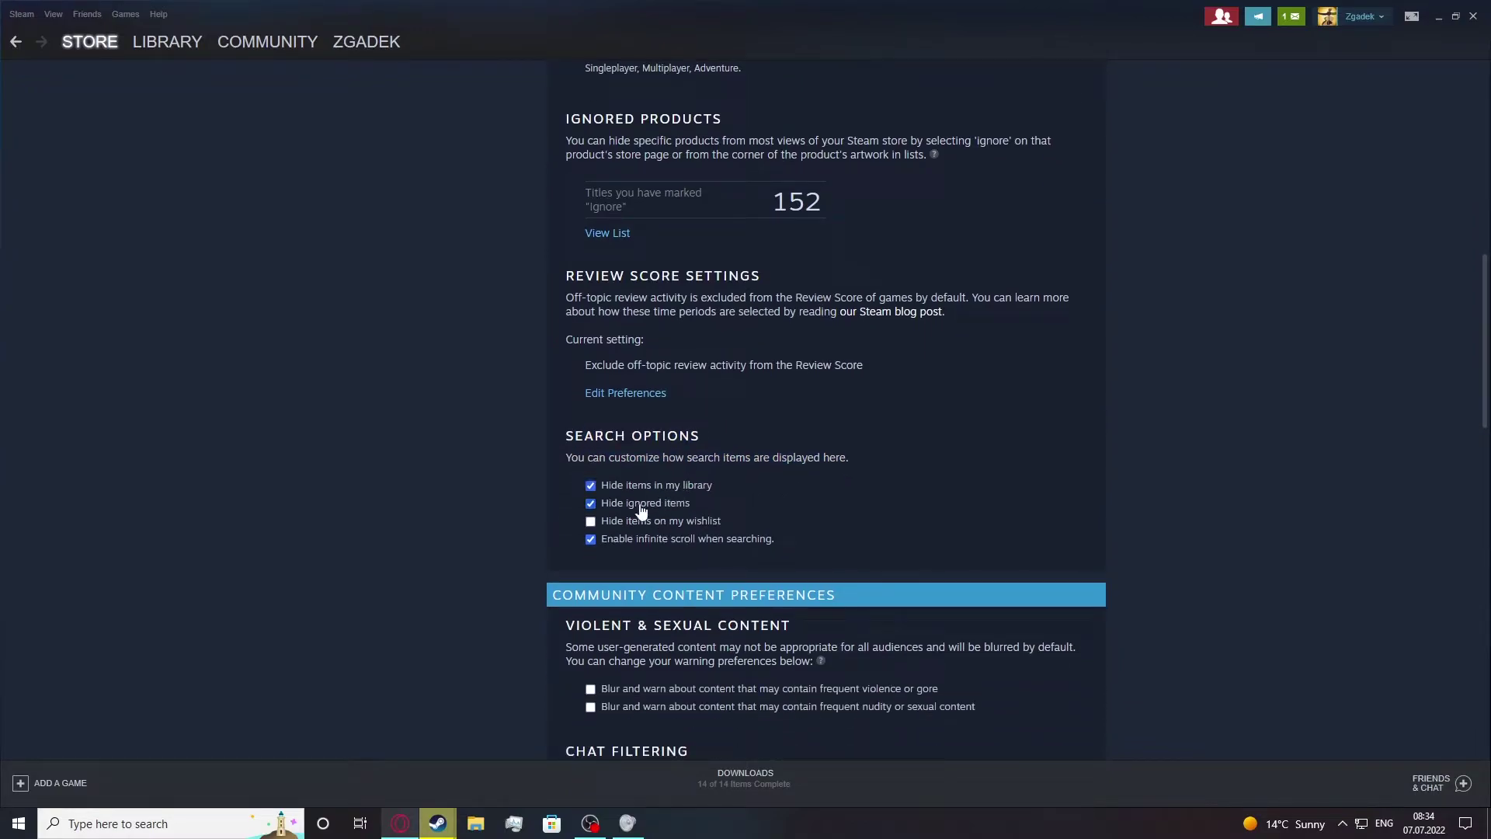
{"action": "double_click", "coordinate": [647, 505]}
{"action": "left_click", "coordinate": [818, 508]}
Enable blurring and warnings for community content with frequent violence or gore and with frequent nudity or sexual content.
{"action": "left_click_drag", "start_coordinate": [568, 434], "coordinate": [1022, 459]}
{"action": "scroll", "coordinate": [1446, 517], "scroll_direction": "up", "scroll_amount": 10}
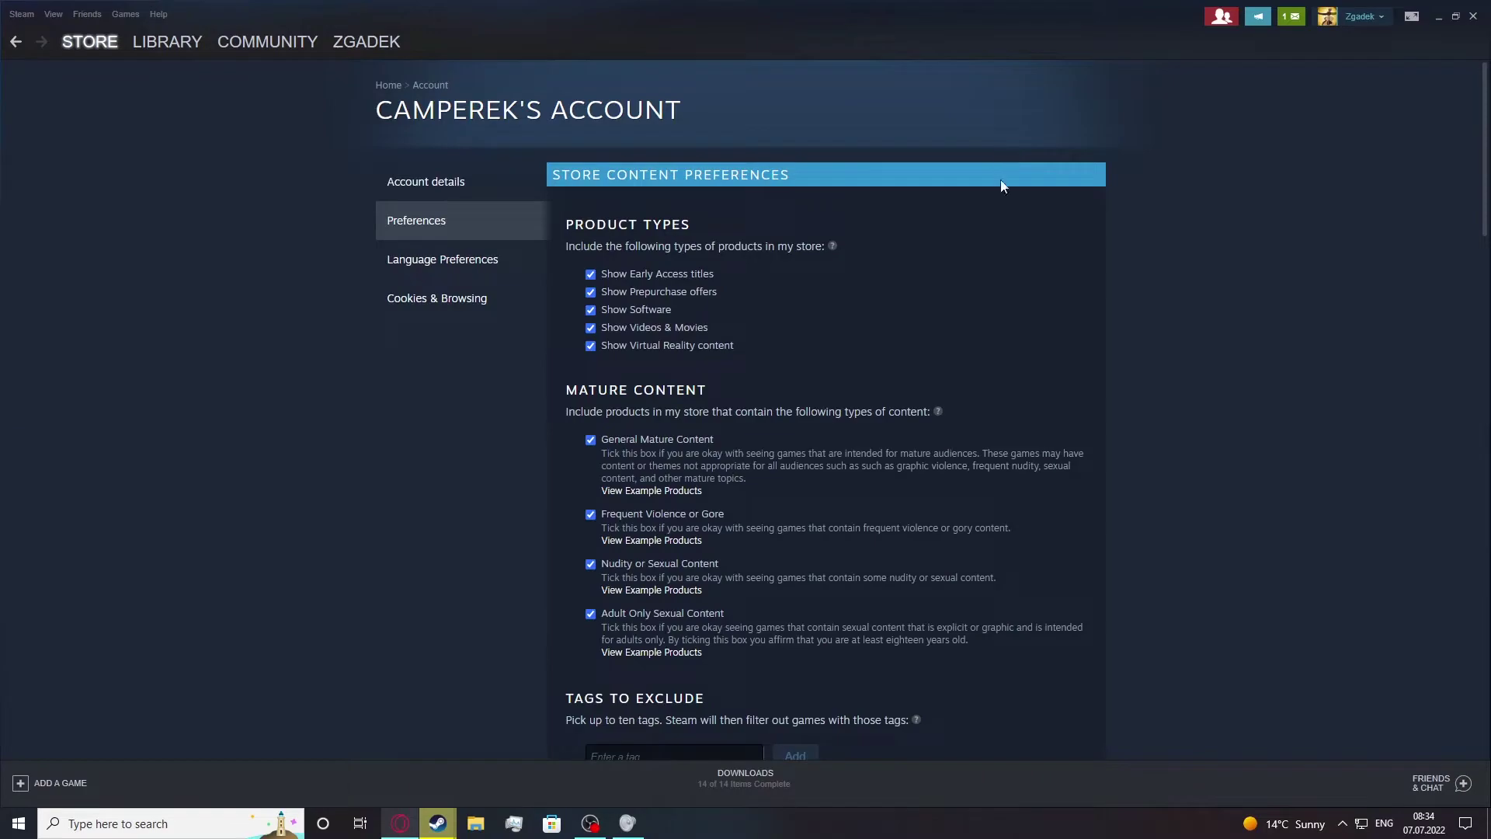
{"action": "scroll", "coordinate": [991, 211], "scroll_direction": "down", "scroll_amount": 12}
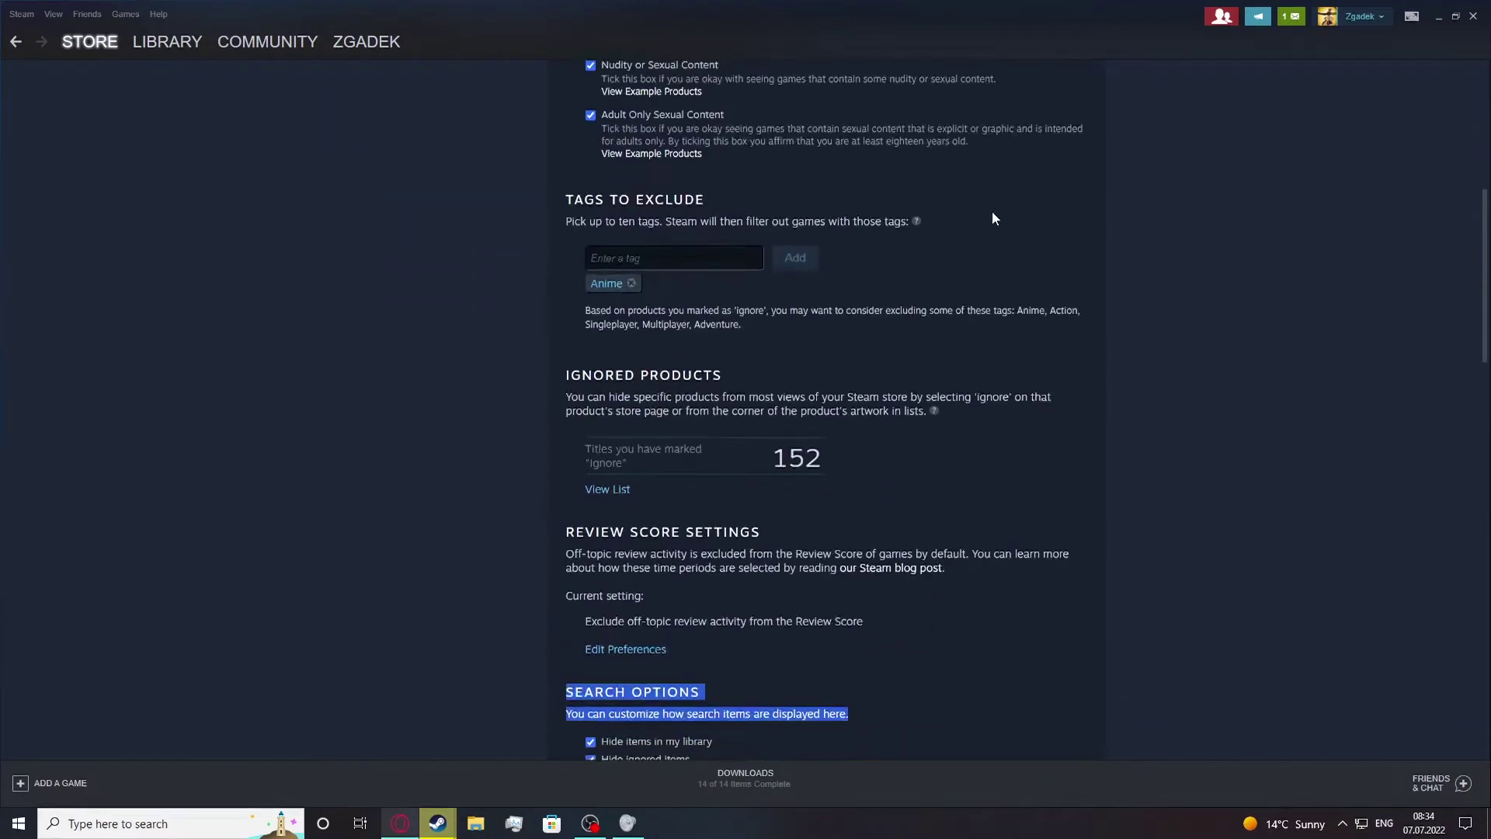
{"action": "left_click", "coordinate": [1311, 422]}
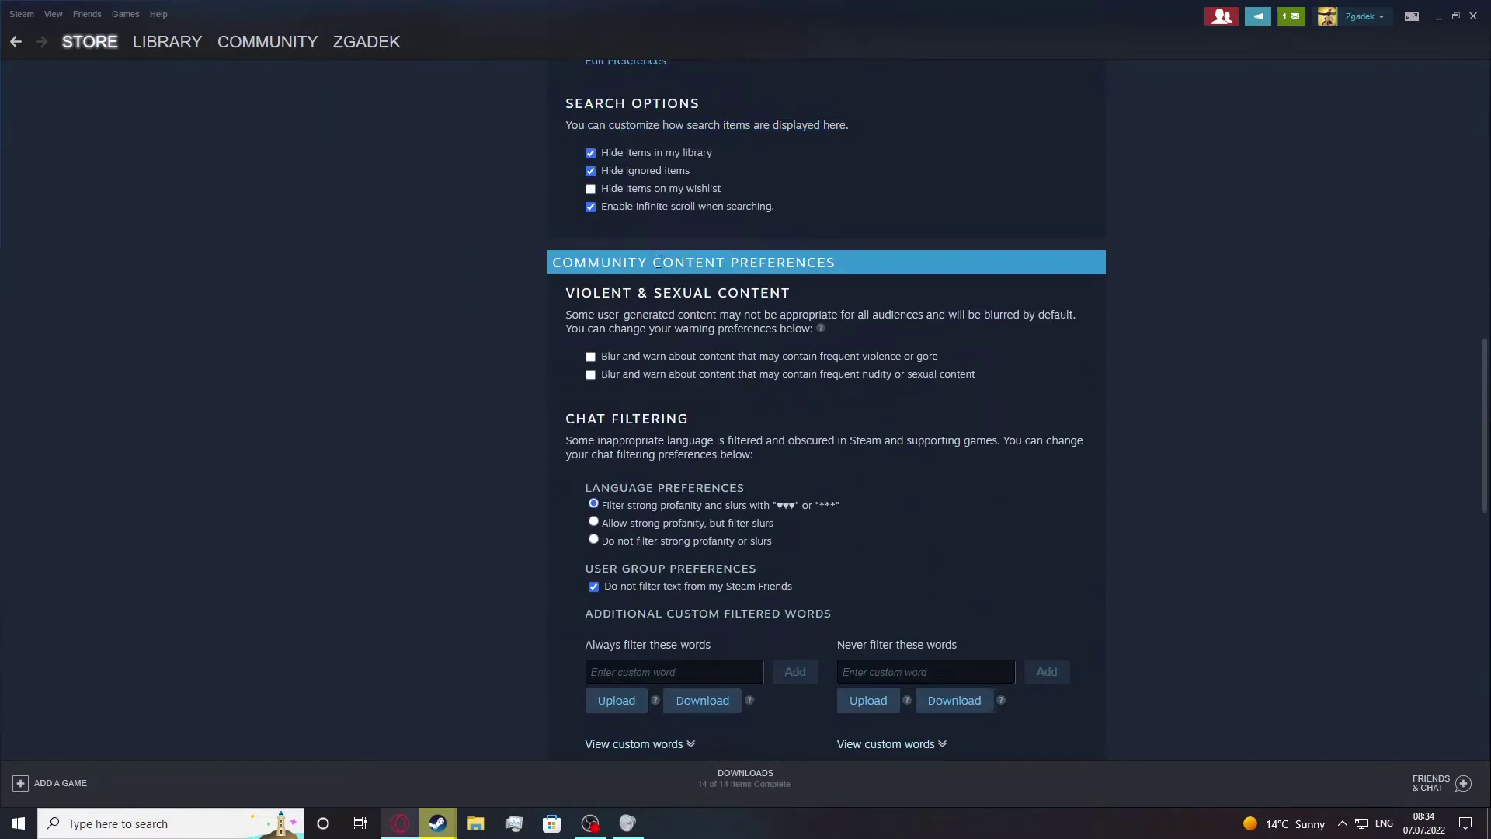
{"action": "scroll", "coordinate": [745, 314], "scroll_direction": "down", "scroll_amount": 1}
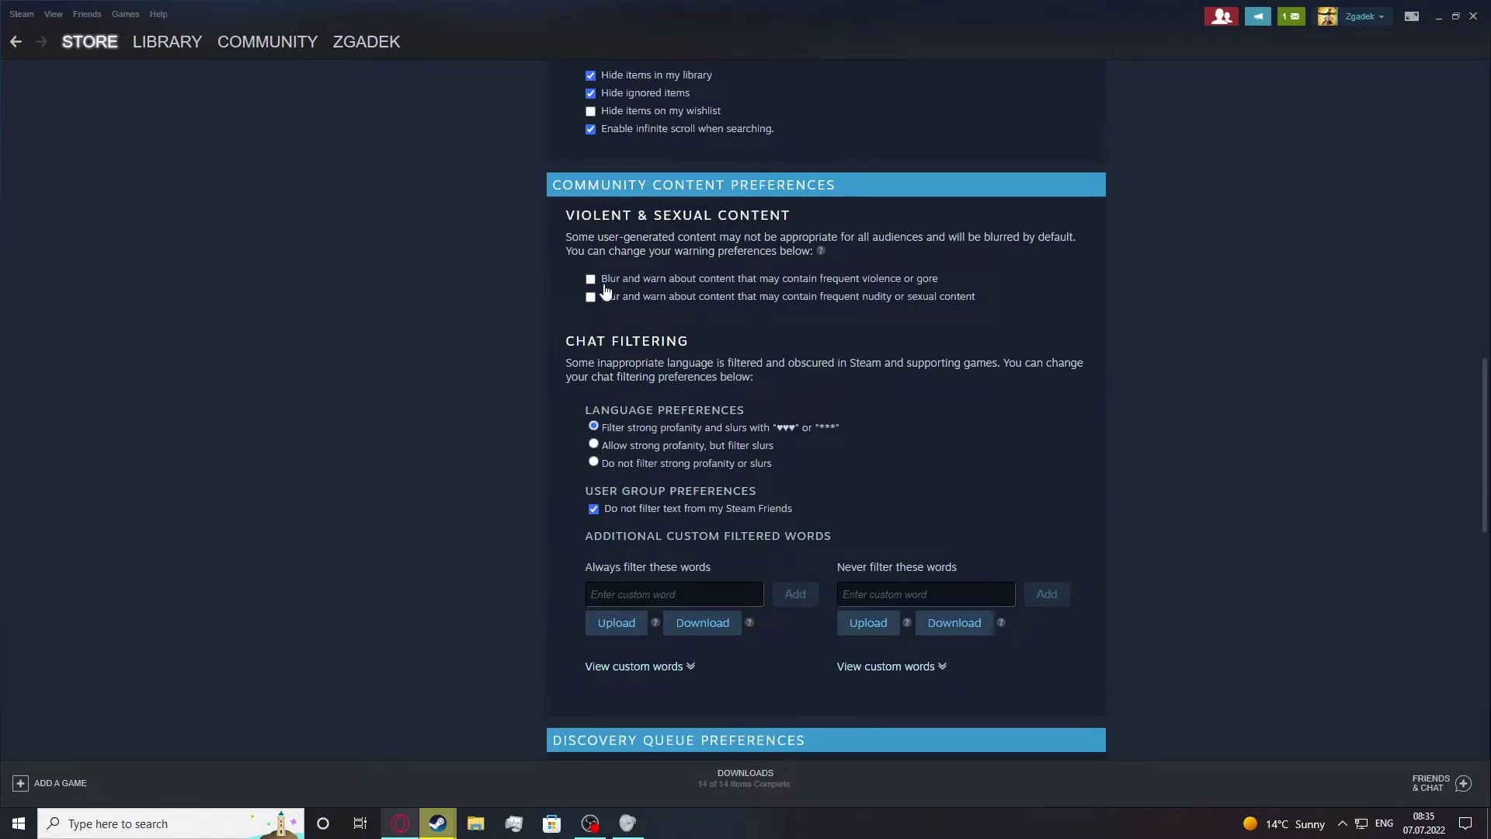
{"action": "left_click", "coordinate": [744, 280]}
{"action": "left_click", "coordinate": [766, 303]}
Examine the Chat Filtering section and its language preferences for strong profanity and slurs.
{"action": "scroll", "coordinate": [967, 316], "scroll_direction": "down", "scroll_amount": 1}
{"action": "scroll", "coordinate": [966, 317], "scroll_direction": "down", "scroll_amount": 2}
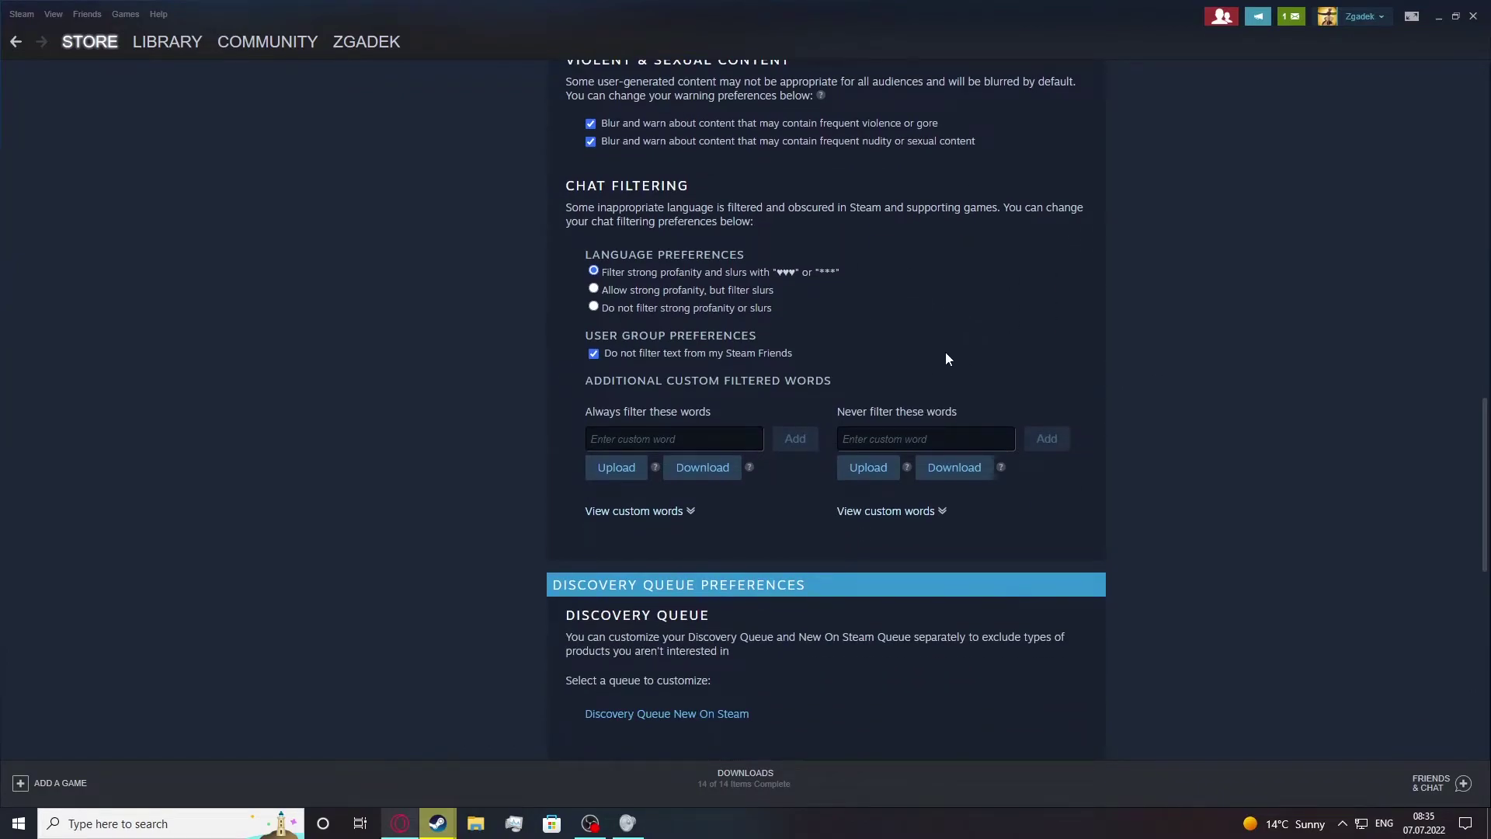
{"action": "scroll", "coordinate": [944, 351], "scroll_direction": "up", "scroll_amount": 2}
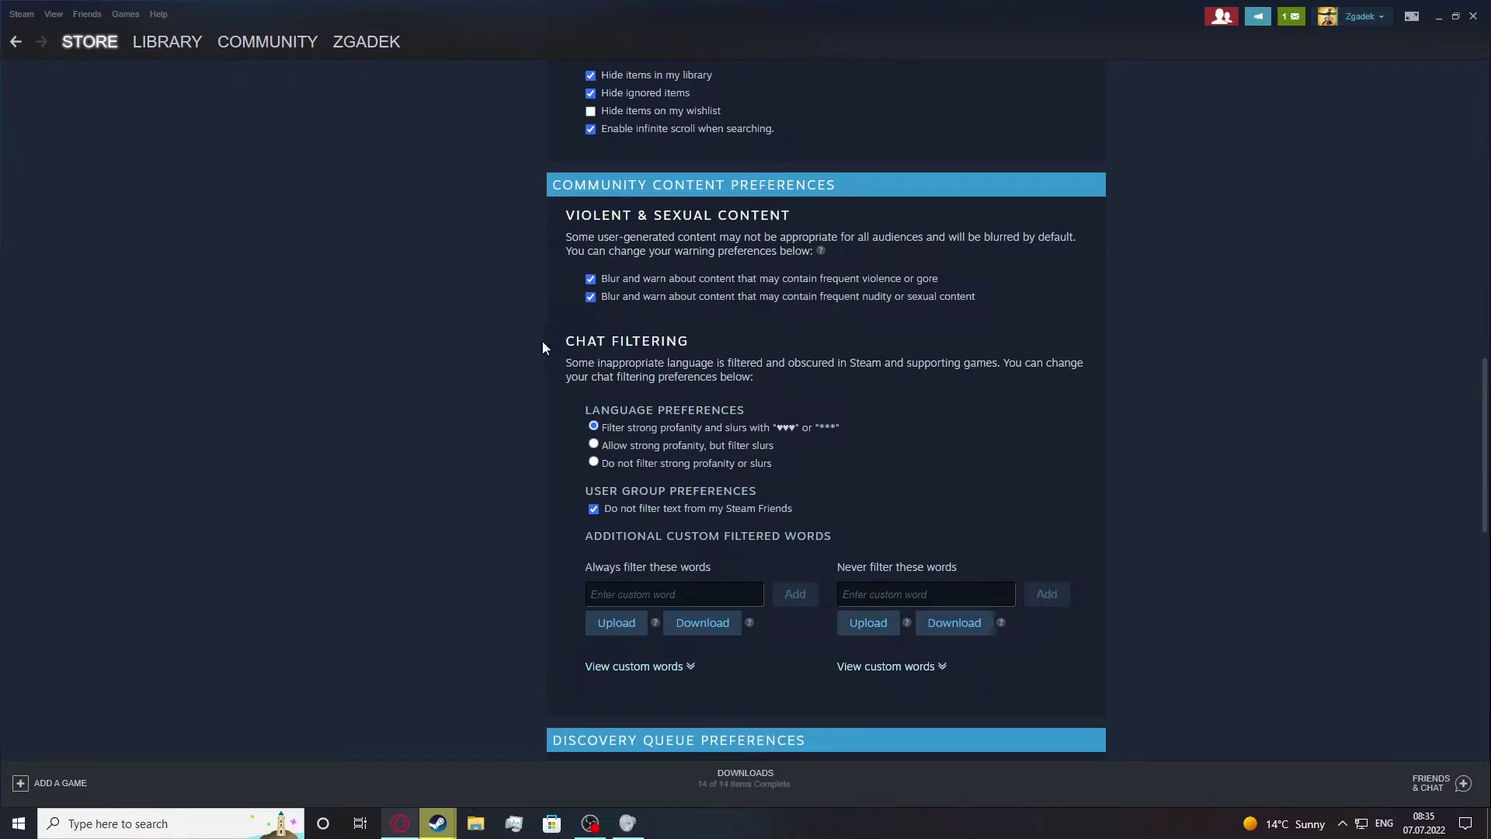
{"action": "left_click_drag", "start_coordinate": [539, 342], "coordinate": [812, 370]}
{"action": "left_click", "coordinate": [612, 363]}
{"action": "left_click_drag", "start_coordinate": [584, 412], "coordinate": [789, 416]}
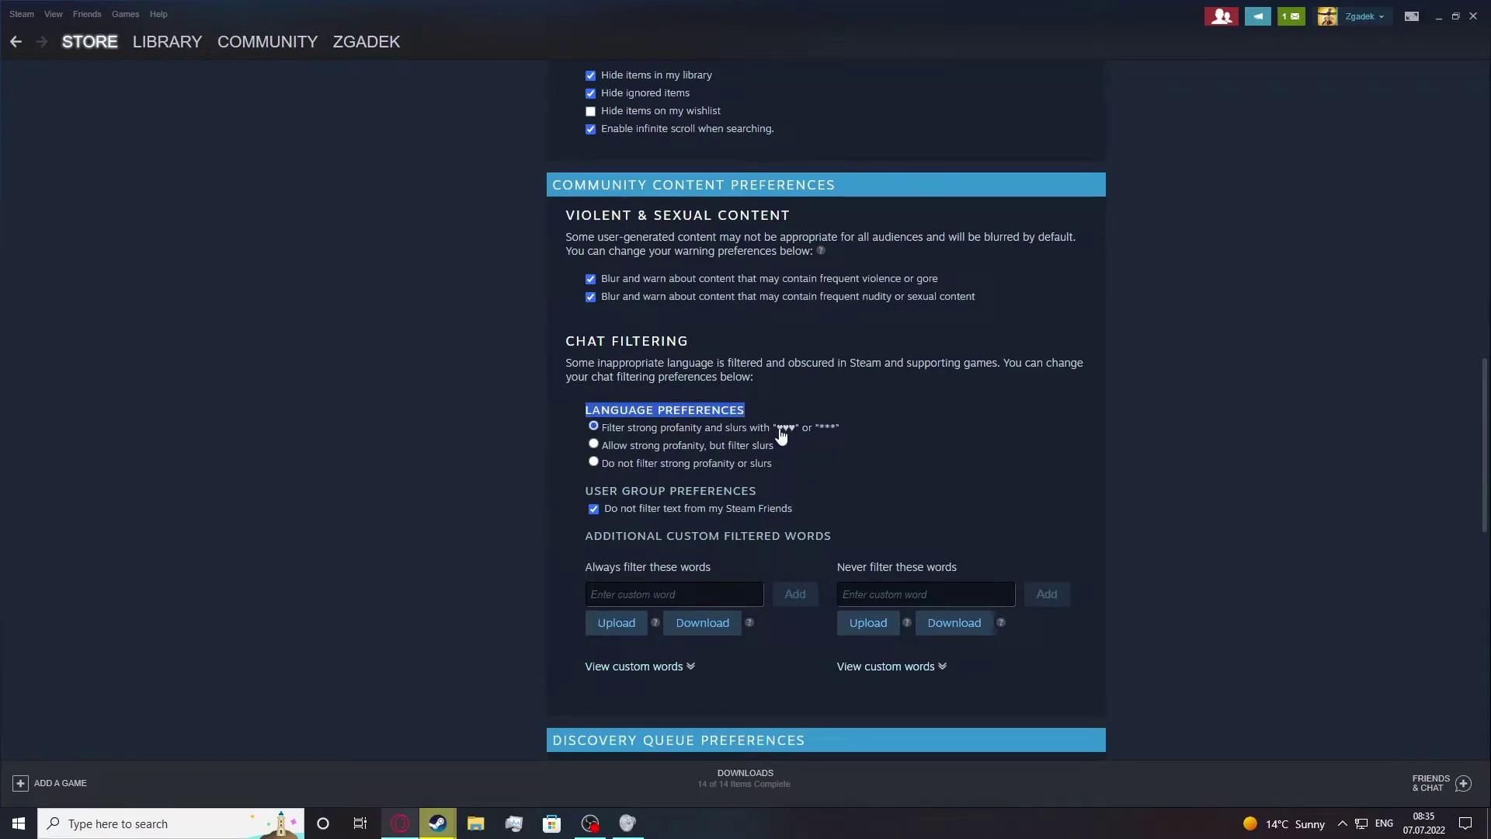
{"action": "left_click_drag", "start_coordinate": [775, 428], "coordinate": [800, 432]}
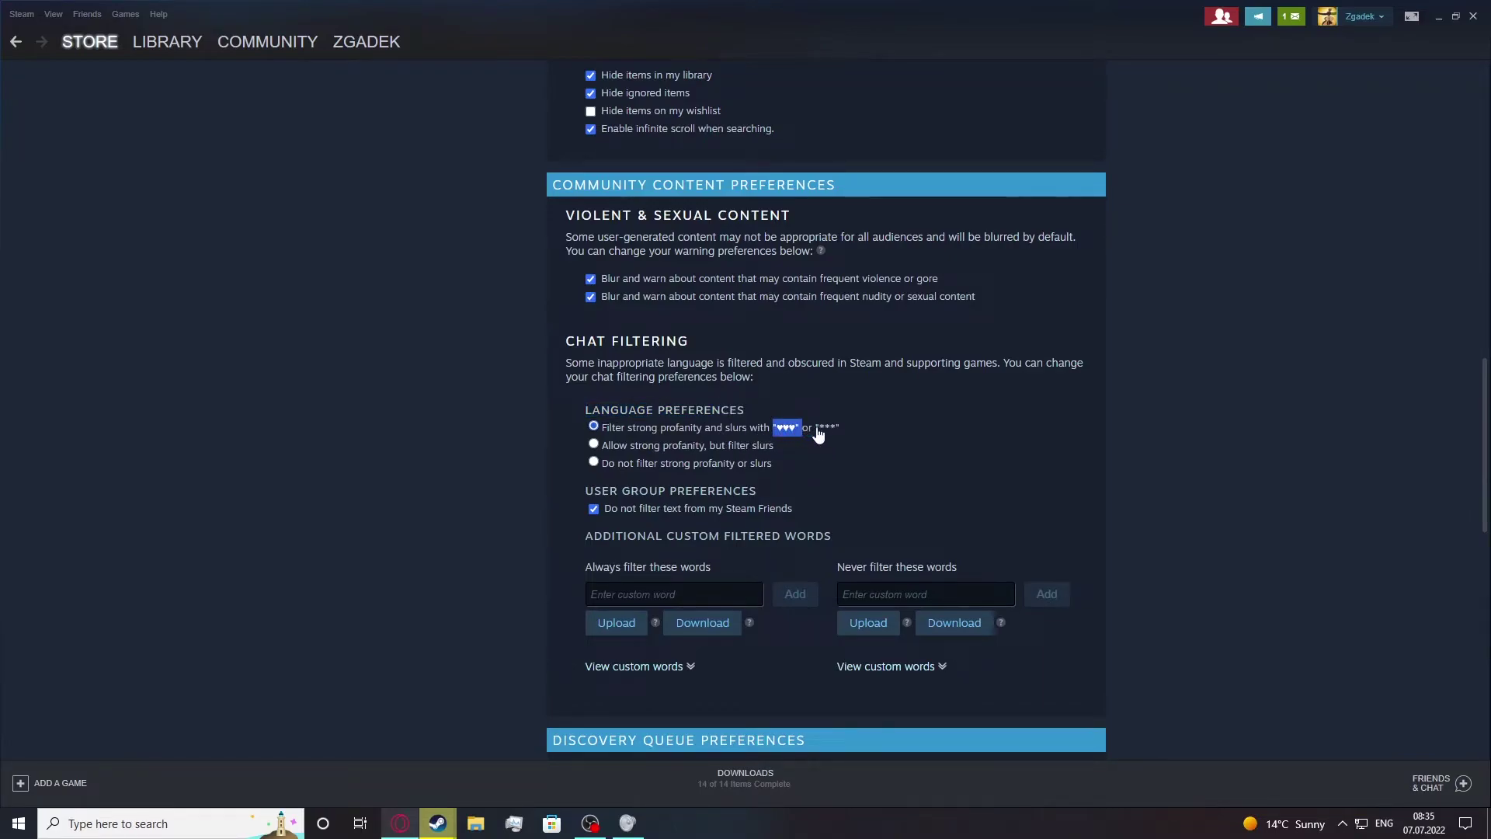
Set the chat language preference to not filter strong profanity or slurs, keeping text from Steam Friends unfiltered.
{"action": "double_click", "coordinate": [823, 427]}
{"action": "left_click_drag", "start_coordinate": [774, 433], "coordinate": [796, 436]}
{"action": "left_click", "coordinate": [472, 433]}
{"action": "left_click", "coordinate": [592, 464]}
{"action": "left_click", "coordinate": [637, 514]}
{"action": "double_click", "coordinate": [649, 509]}
{"action": "left_click_drag", "start_coordinate": [764, 535], "coordinate": [832, 536]}
Expand the custom word lists for both always-filtered and never-filtered words to view their contents.
{"action": "scroll", "coordinate": [655, 528], "scroll_direction": "down", "scroll_amount": 2}
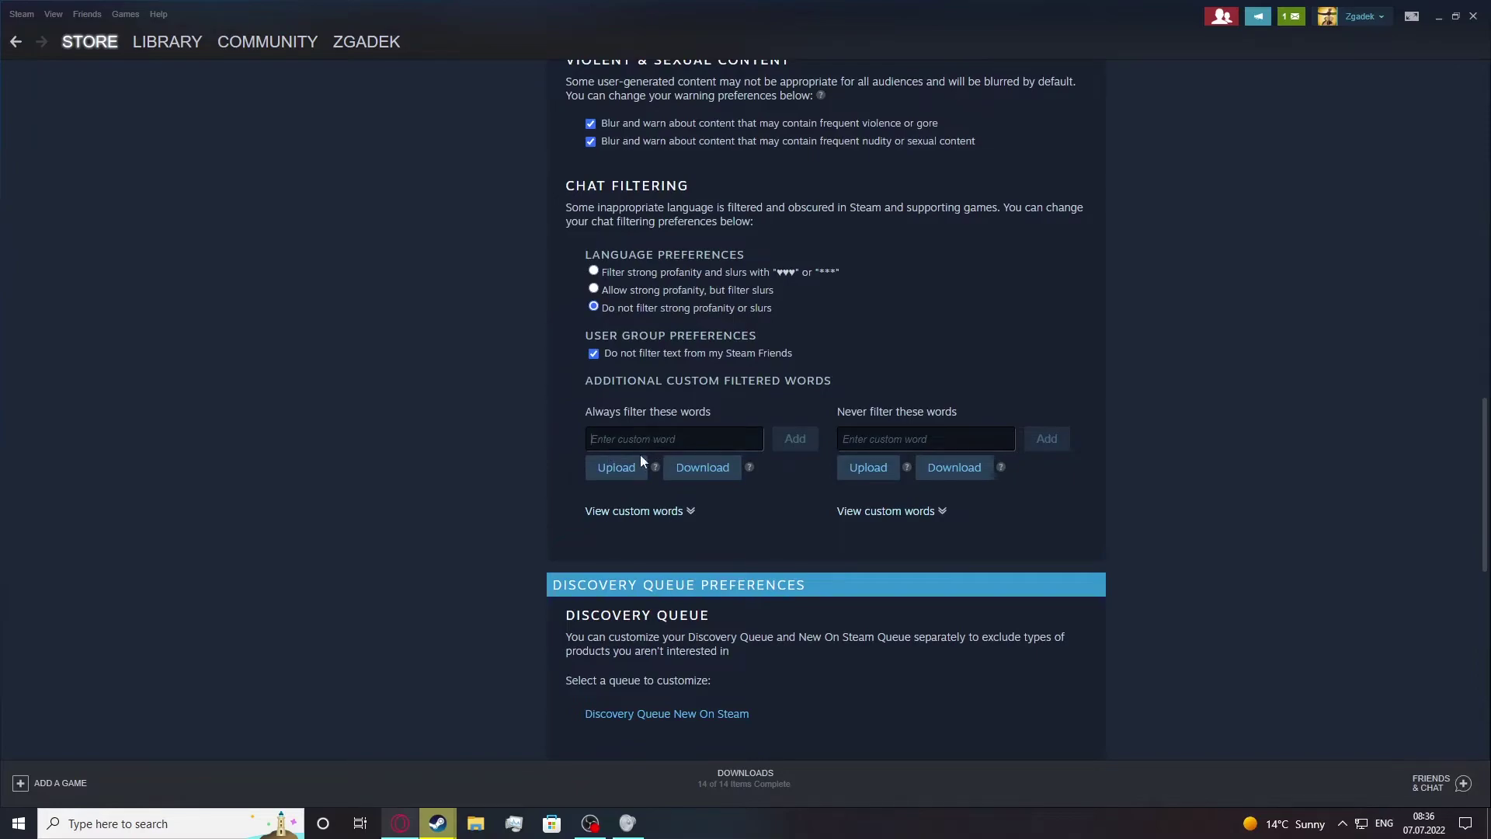
{"action": "left_click", "coordinate": [684, 445]}
{"action": "scroll", "coordinate": [806, 551], "scroll_direction": "down", "scroll_amount": 2}
{"action": "scroll", "coordinate": [1033, 515], "scroll_direction": "up", "scroll_amount": 2}
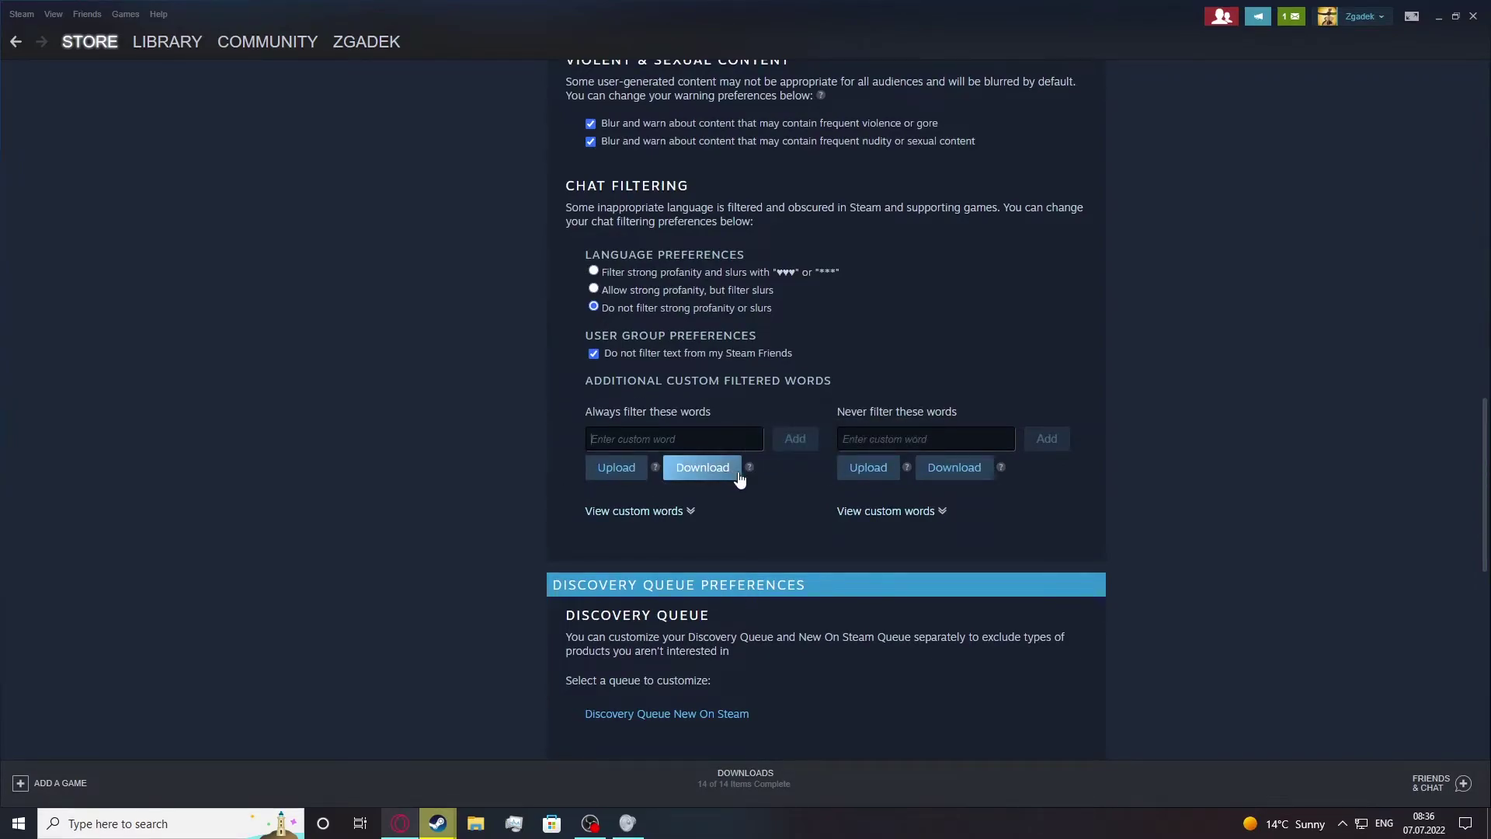
{"action": "left_click", "coordinate": [682, 512]}
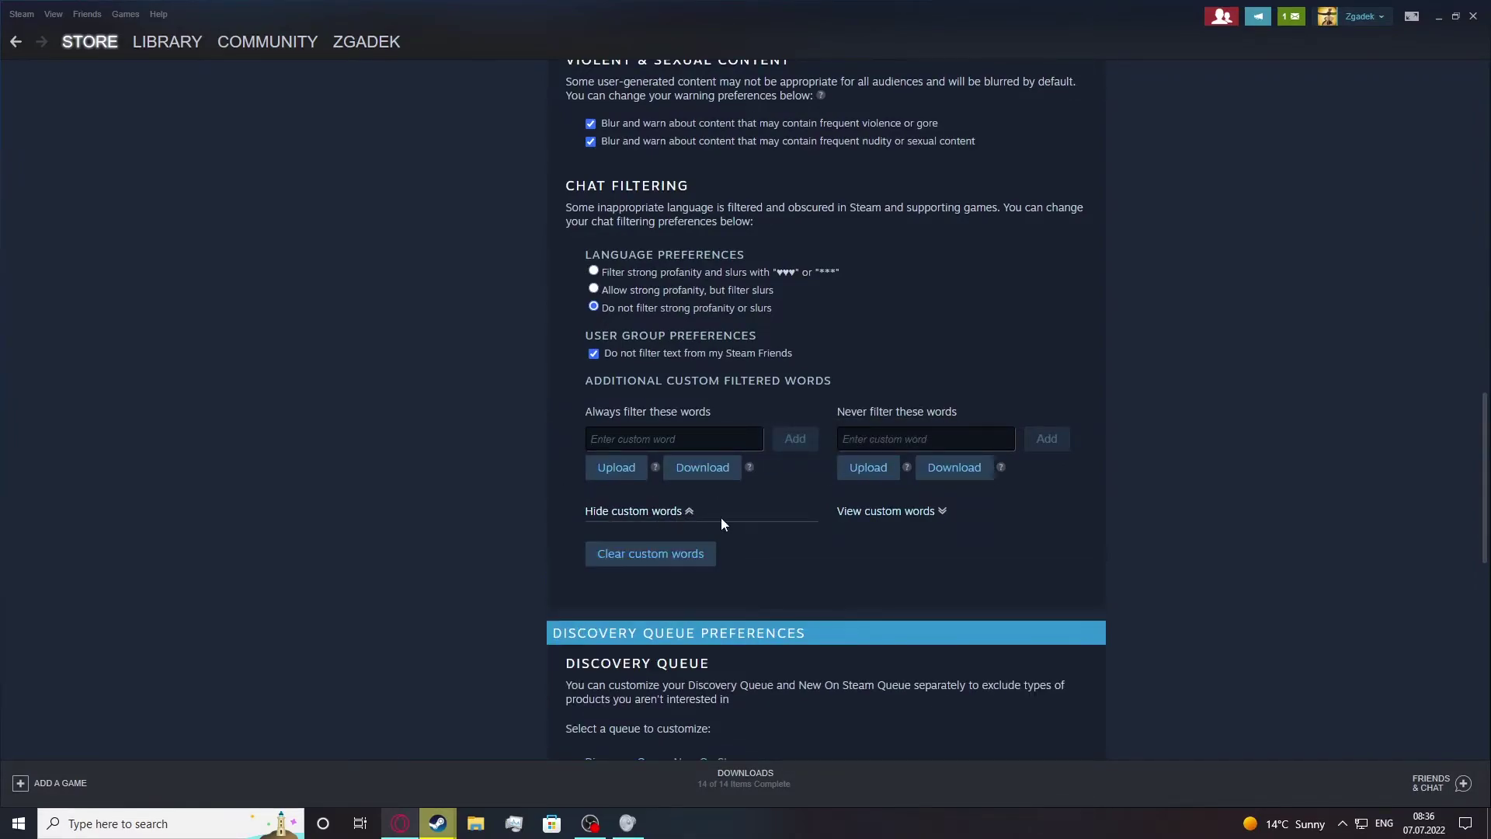
{"action": "left_click", "coordinate": [924, 515]}
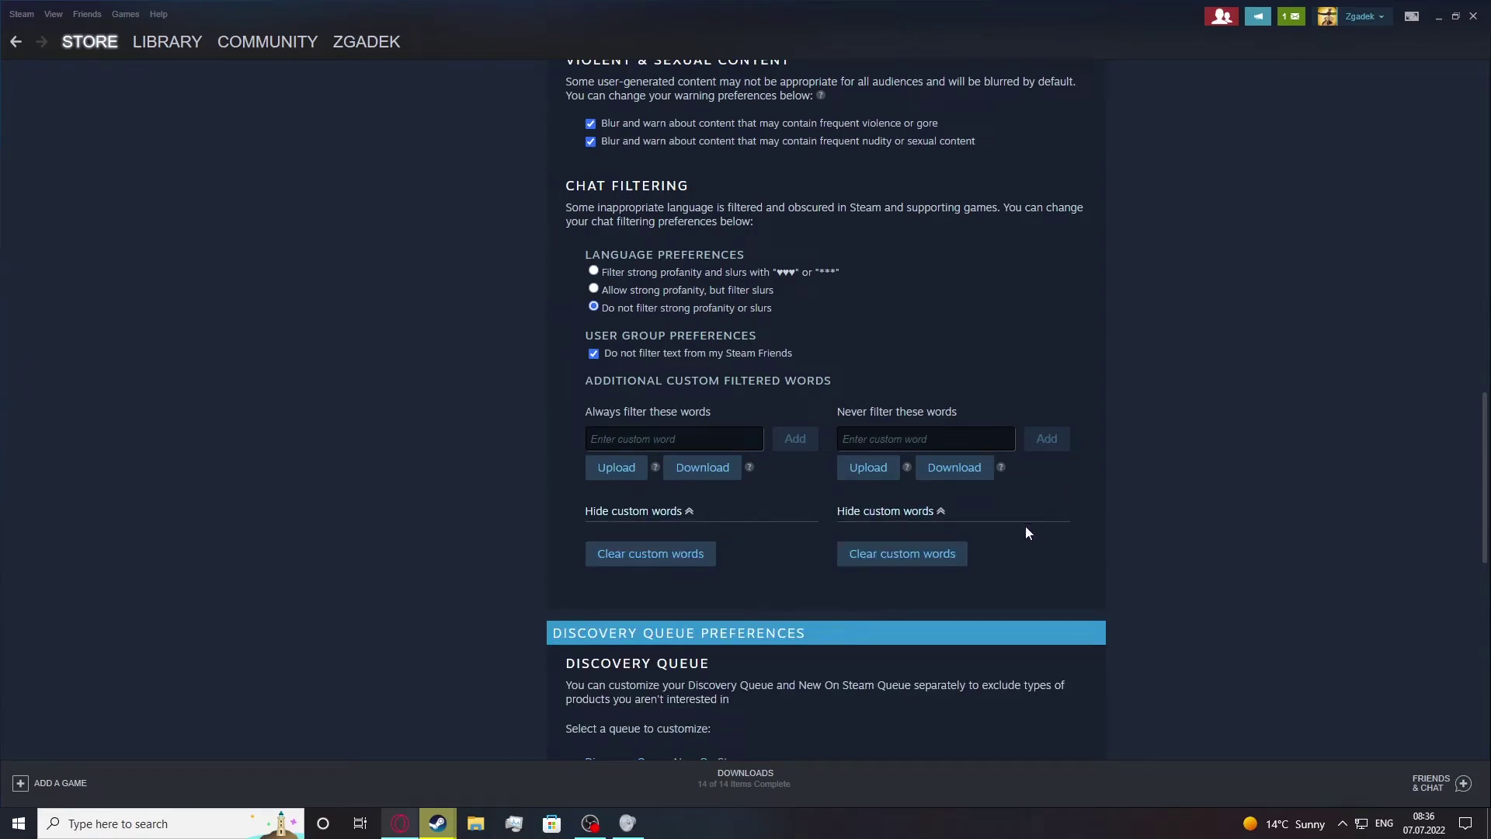
{"action": "left_click", "coordinate": [924, 515]}
{"action": "left_click", "coordinate": [924, 514]}
{"action": "left_click", "coordinate": [651, 511]}
{"action": "left_click", "coordinate": [651, 511]}
Review the Discovery Queue preferences and the queues that can be customized.
{"action": "scroll", "coordinate": [1024, 593], "scroll_direction": "down", "scroll_amount": 2}
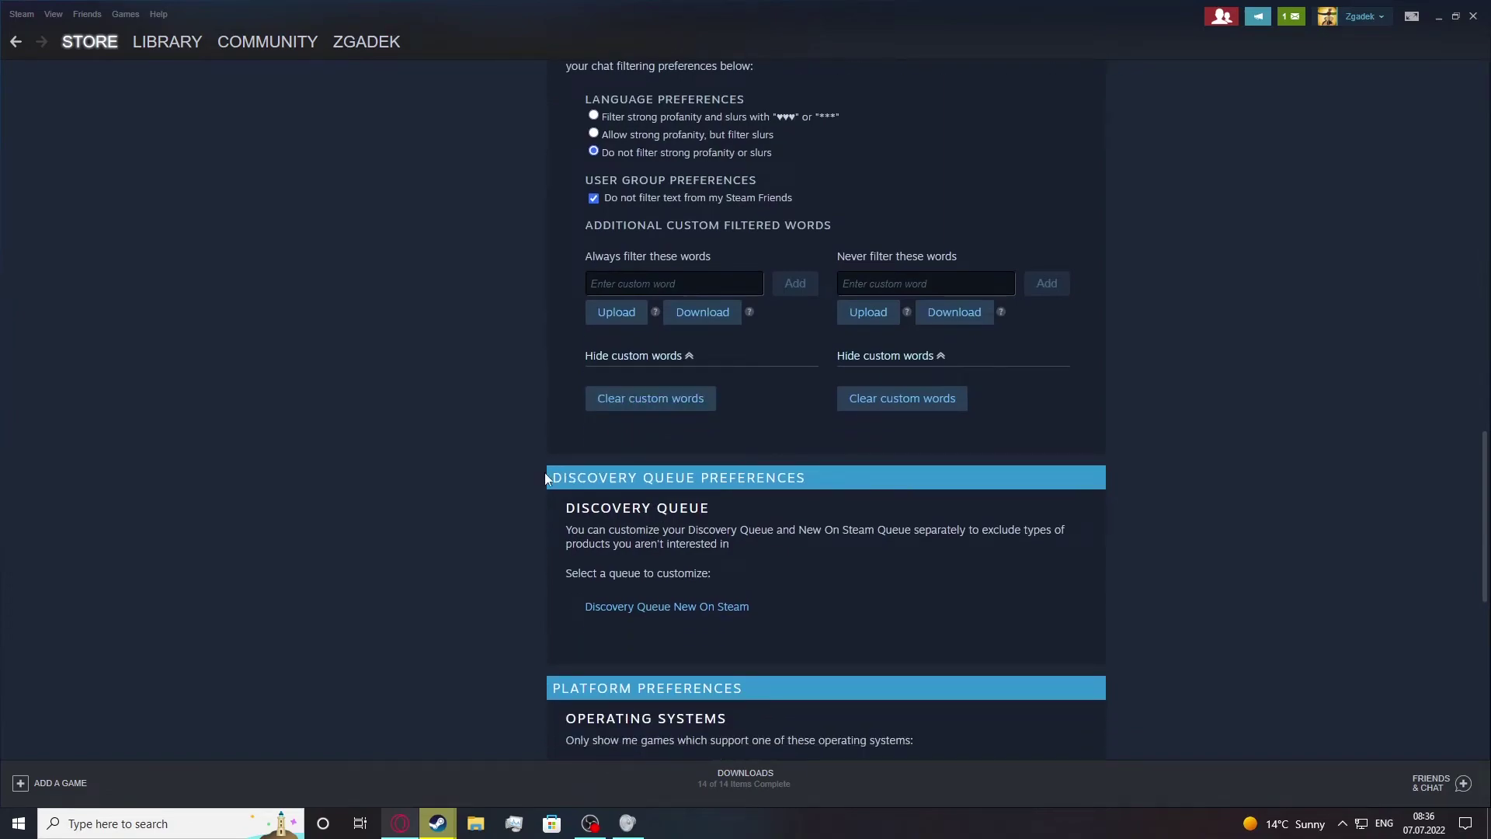
{"action": "left_click_drag", "start_coordinate": [545, 478], "coordinate": [746, 502]}
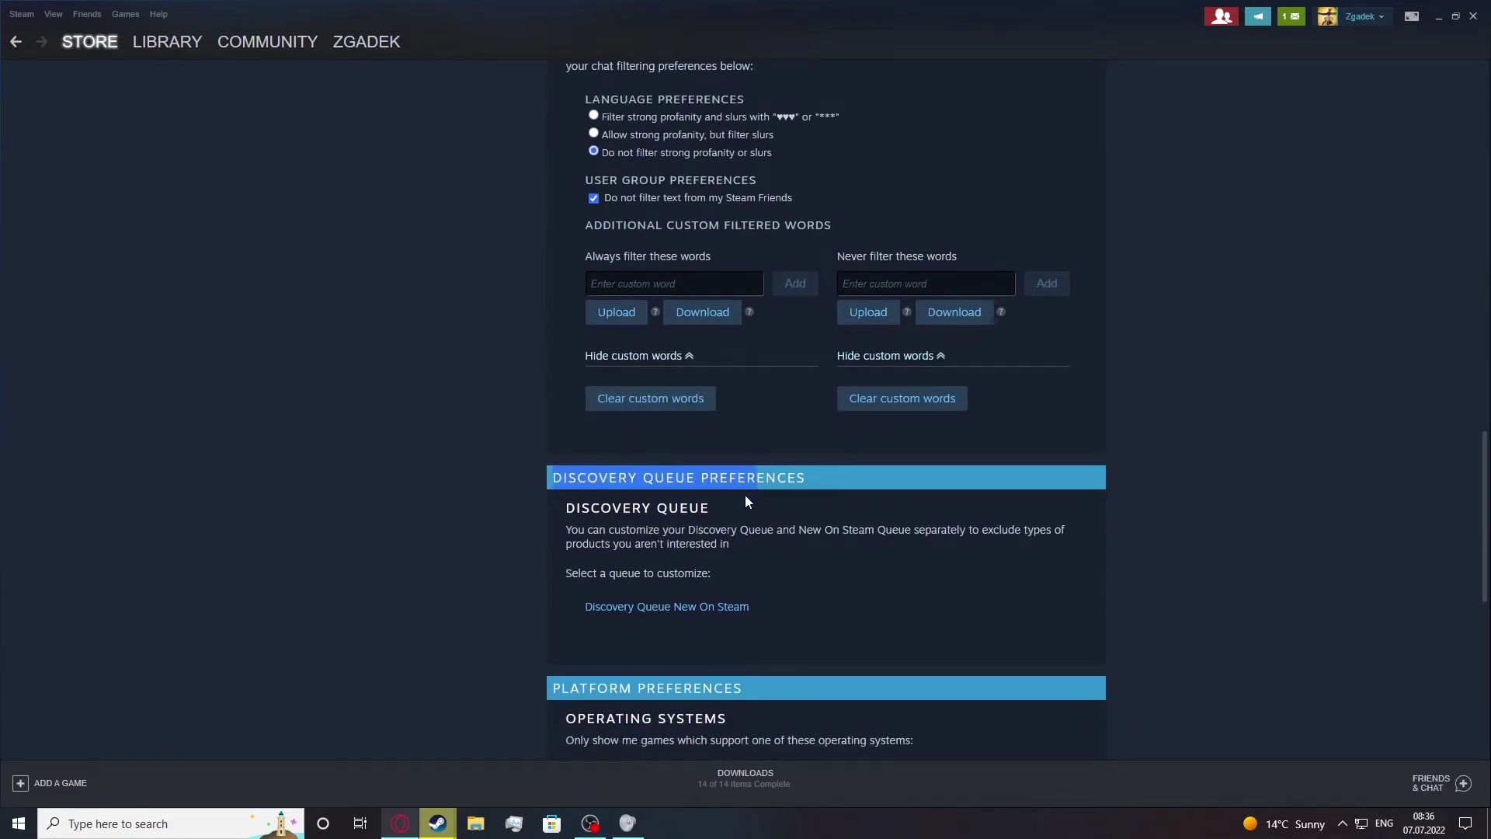
{"action": "left_click", "coordinate": [745, 502]}
{"action": "scroll", "coordinate": [681, 599], "scroll_direction": "down", "scroll_amount": 1}
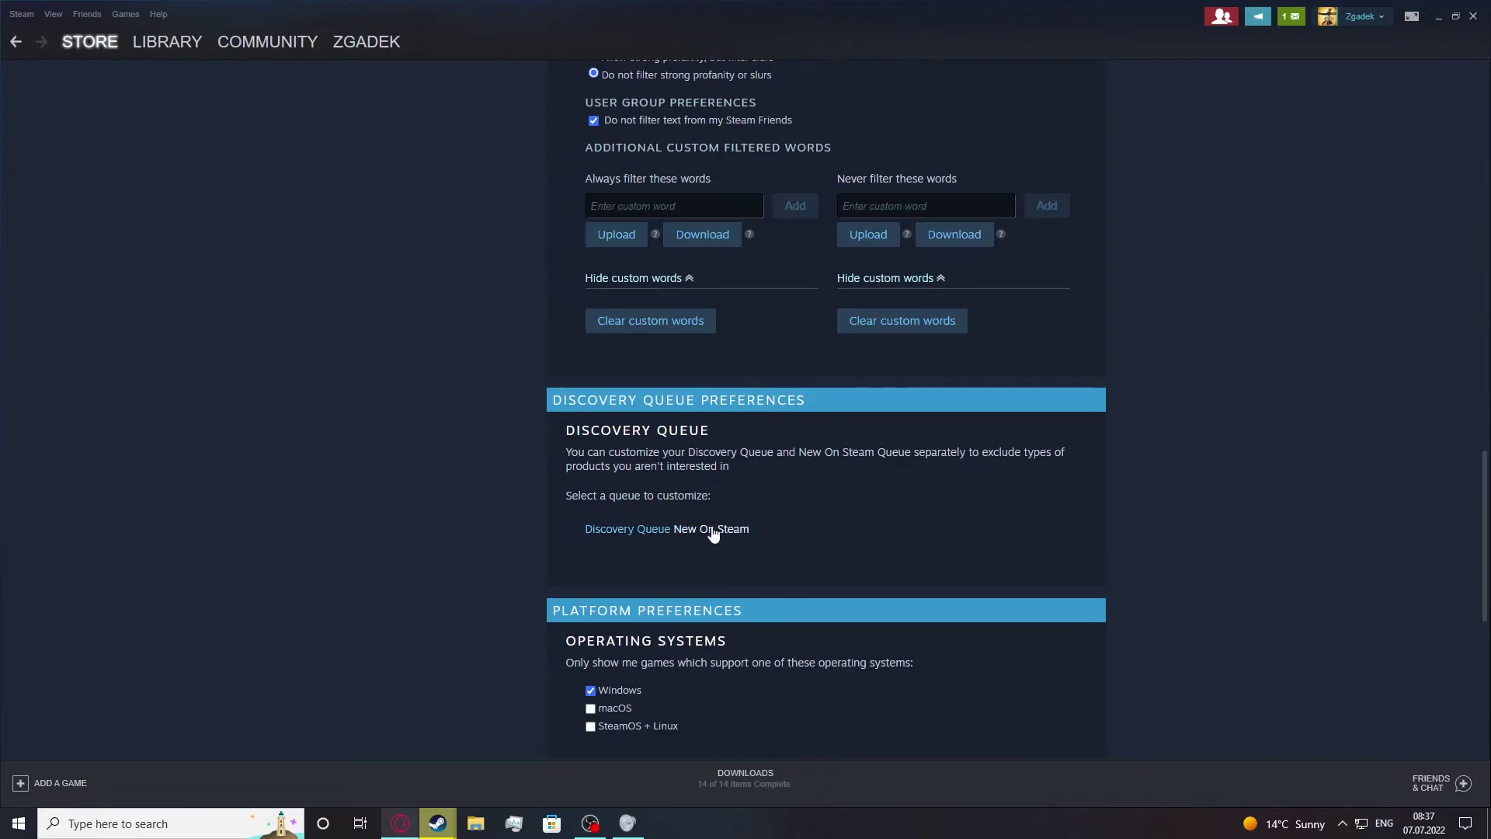
Try out the Windows, macOS and SteamOS + Linux operating system filters, leaving only Windows enabled.
{"action": "scroll", "coordinate": [735, 575], "scroll_direction": "down", "scroll_amount": 2}
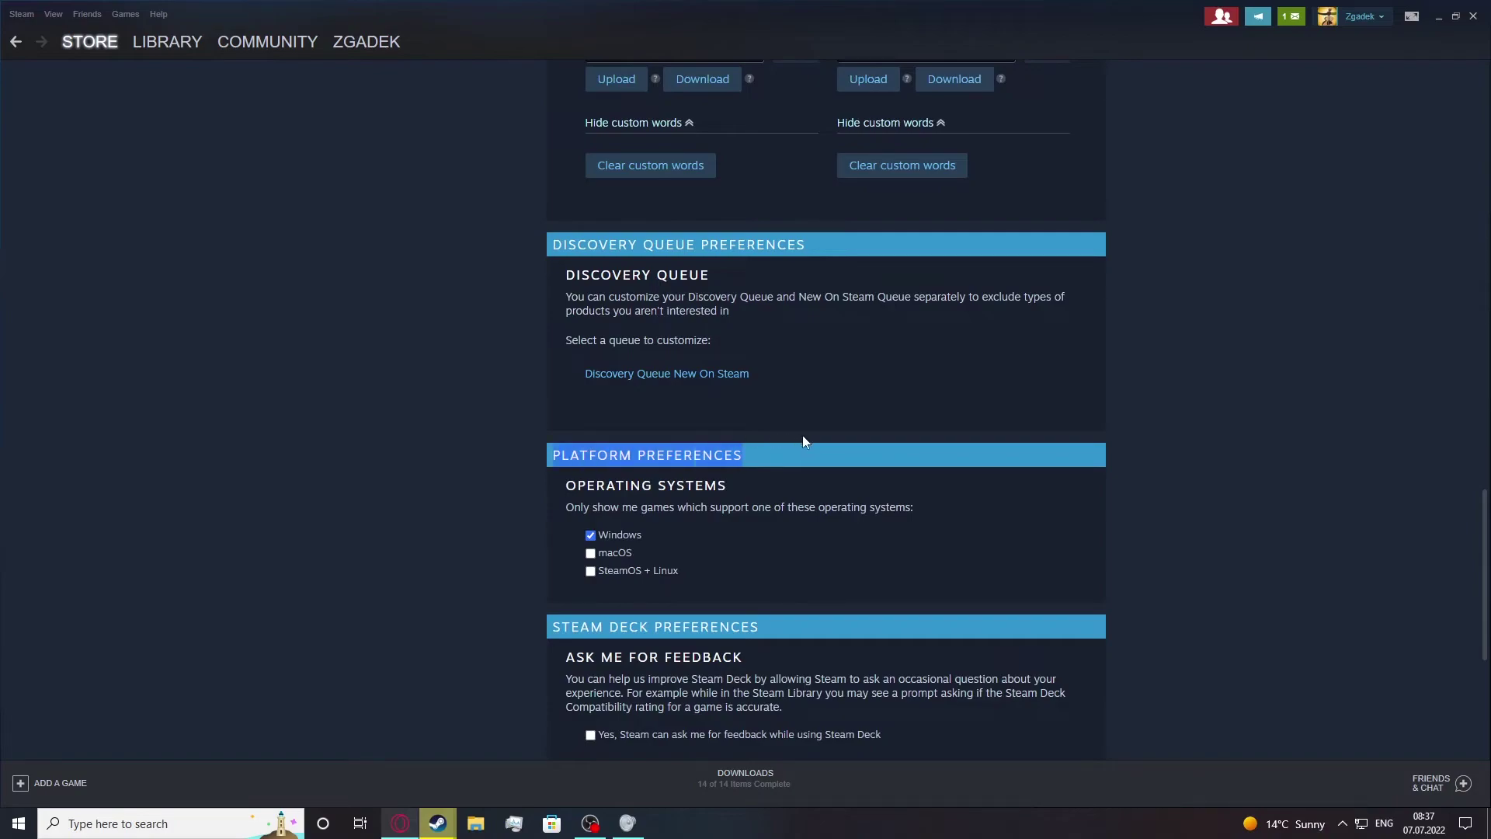
{"action": "left_click_drag", "start_coordinate": [579, 485], "coordinate": [706, 485]}
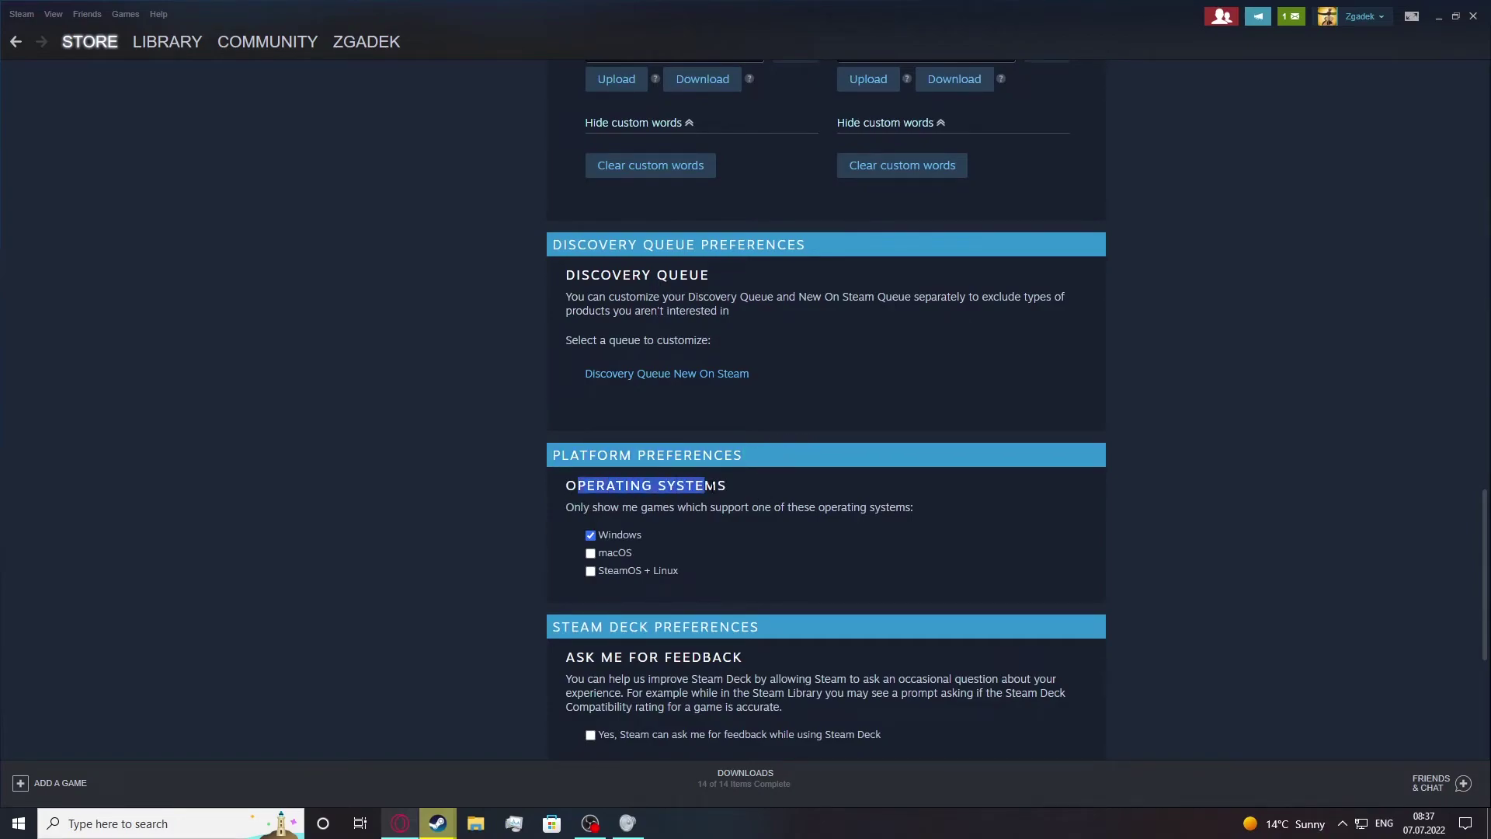
{"action": "left_click", "coordinate": [748, 488]}
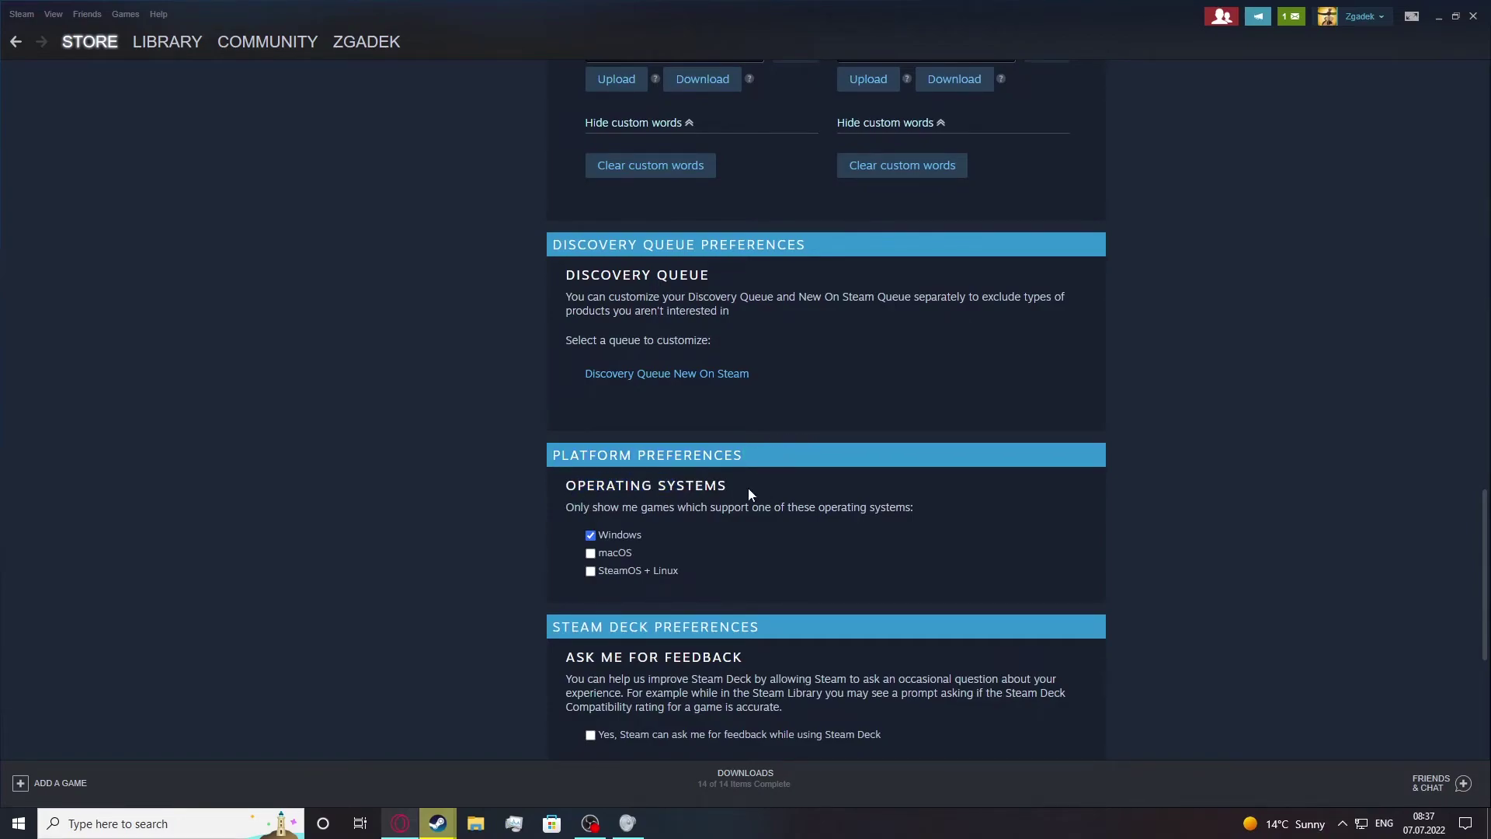
{"action": "left_click", "coordinate": [603, 537]}
{"action": "left_click", "coordinate": [622, 553]}
{"action": "left_click", "coordinate": [618, 571]}
{"action": "left_click", "coordinate": [626, 557]}
{"action": "left_click", "coordinate": [619, 572]}
{"action": "left_click", "coordinate": [590, 552]}
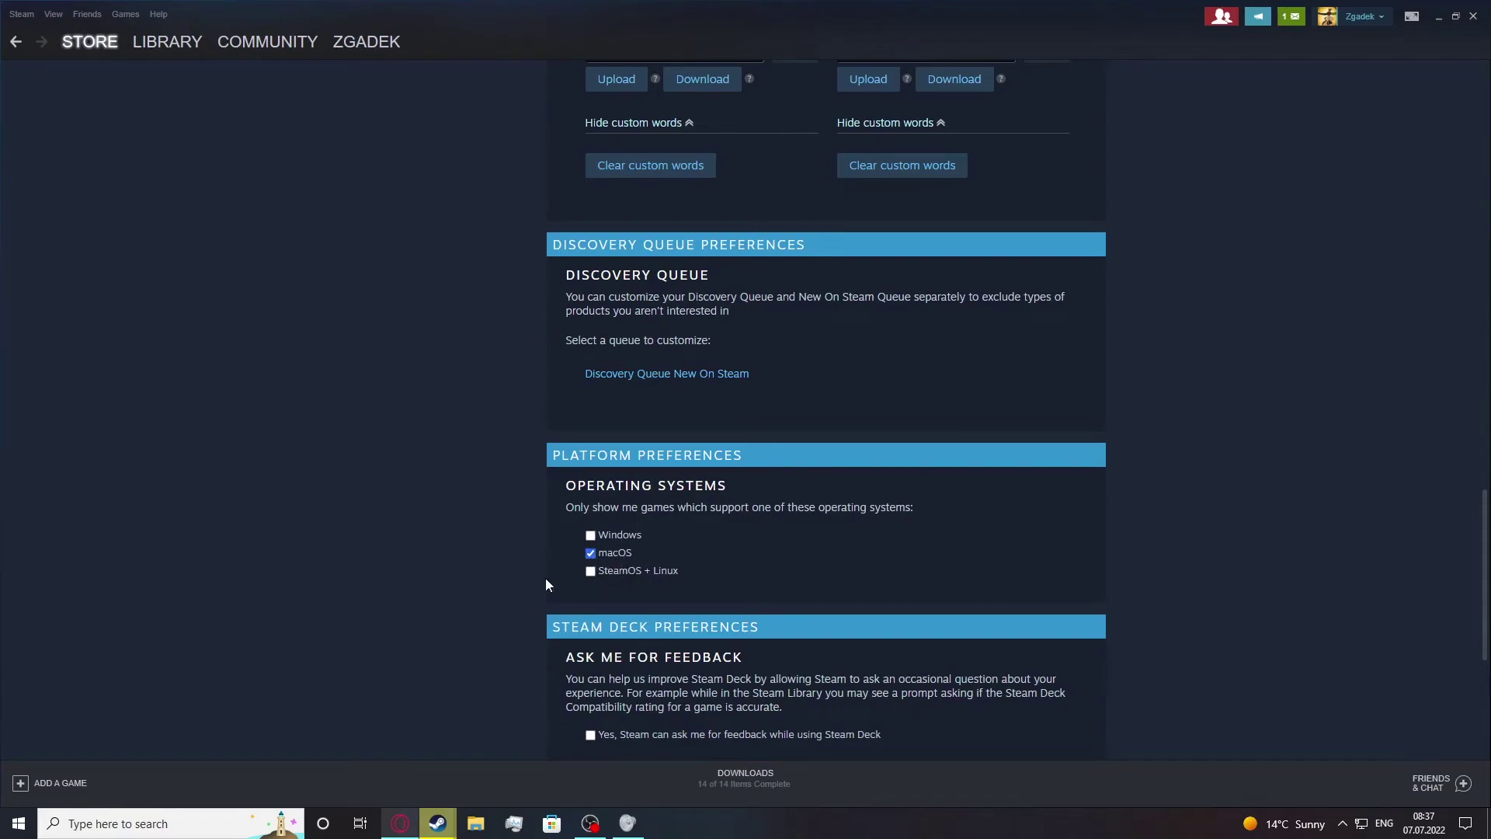
{"action": "left_click", "coordinate": [590, 553]}
{"action": "left_click", "coordinate": [590, 535]}
Review the Steam Deck preferences and the option allowing Steam to ask for feedback.
{"action": "scroll", "coordinate": [587, 598], "scroll_direction": "down", "scroll_amount": 2}
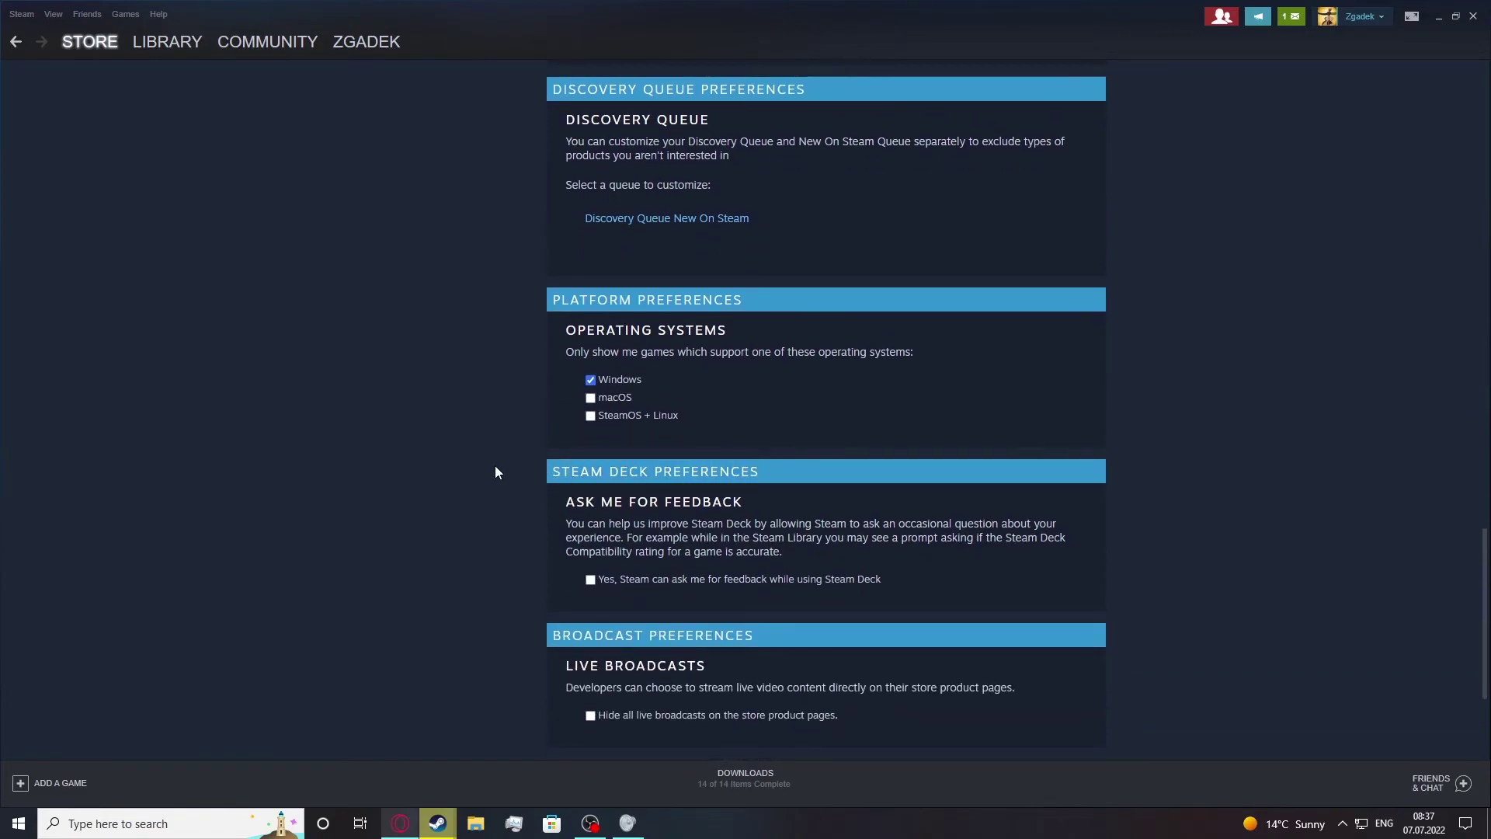
{"action": "left_click_drag", "start_coordinate": [761, 505], "coordinate": [478, 480]}
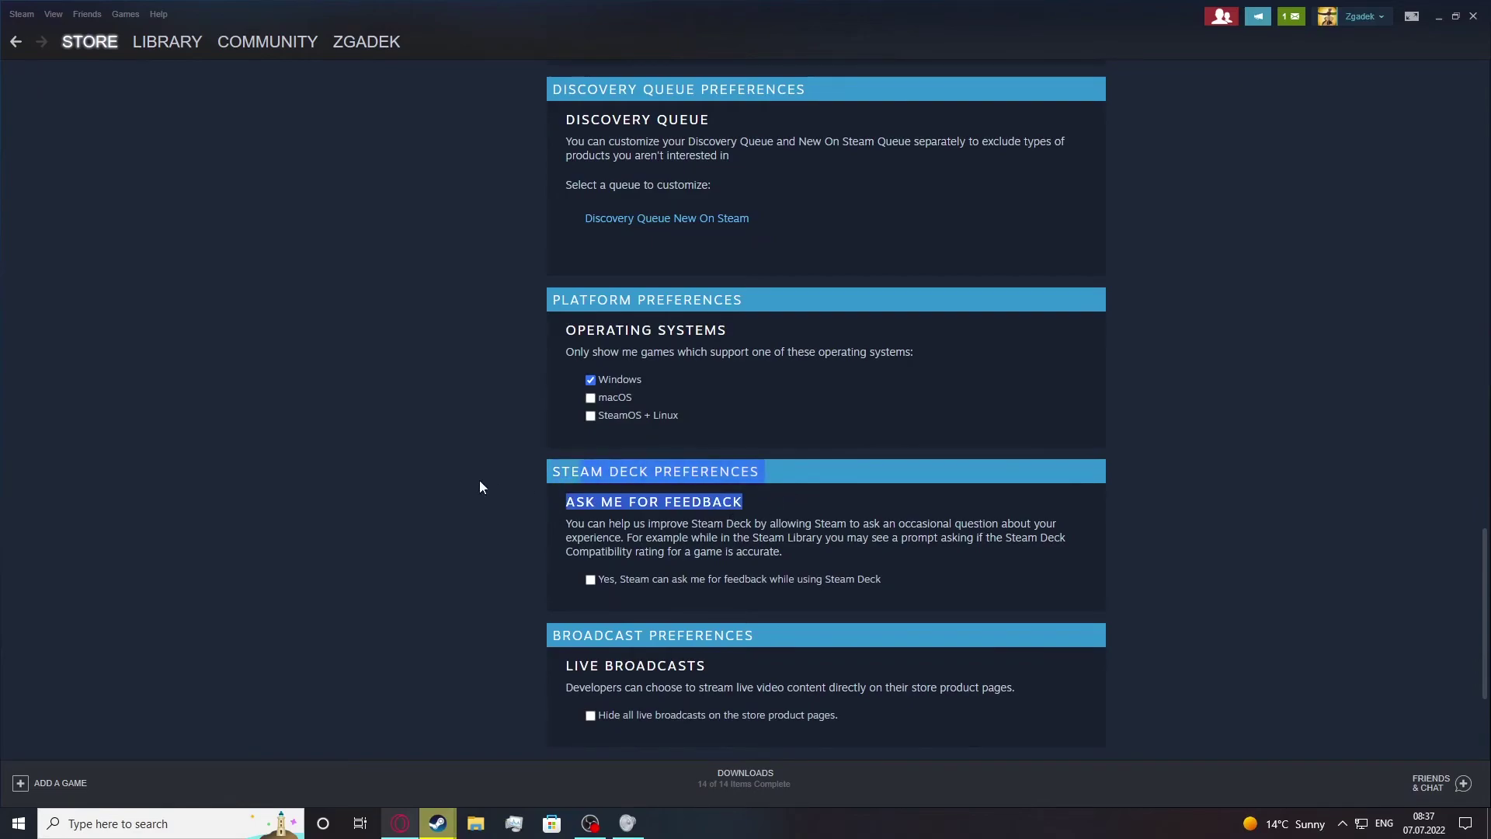
{"action": "left_click", "coordinate": [523, 505]}
{"action": "left_click_drag", "start_coordinate": [570, 514], "coordinate": [790, 517]}
{"action": "left_click", "coordinate": [790, 518]}
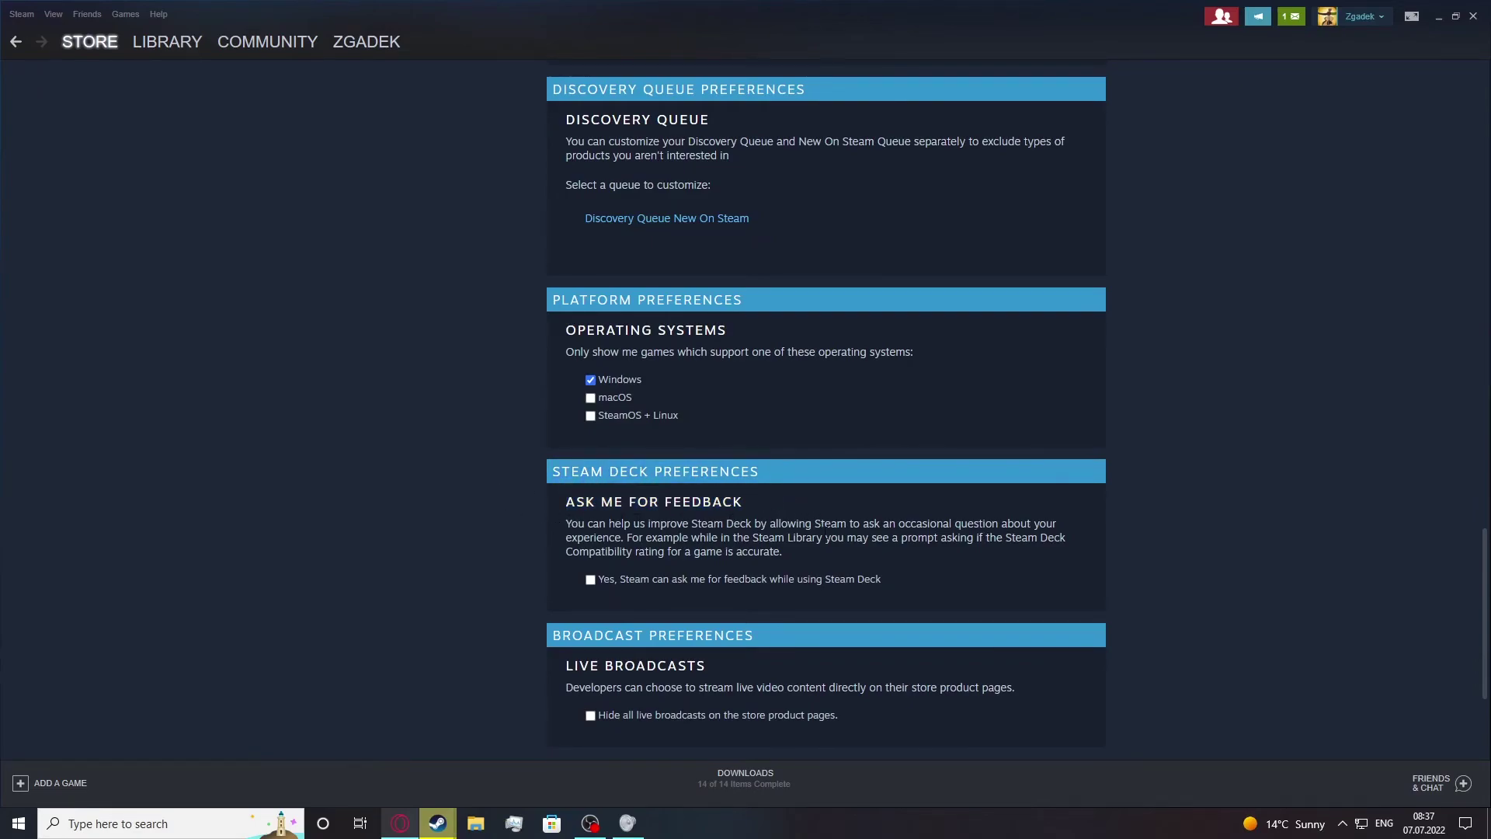
Enable hiding all live broadcasts on the store product pages in the Broadcast Preferences.
{"action": "scroll", "coordinate": [656, 602], "scroll_direction": "down", "scroll_amount": 1}
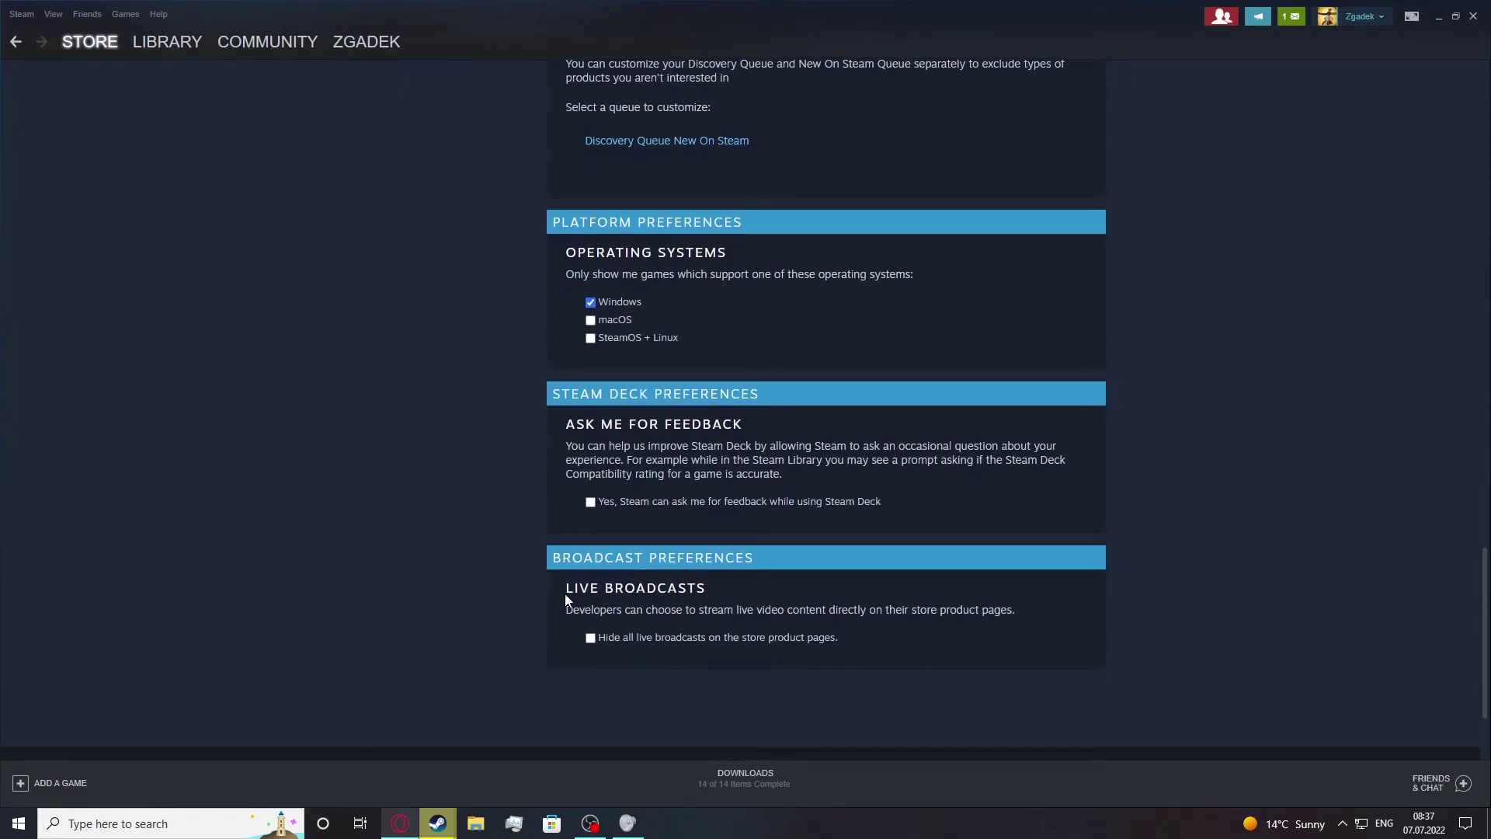
{"action": "left_click_drag", "start_coordinate": [566, 593], "coordinate": [792, 610]}
{"action": "left_click", "coordinate": [764, 589]}
{"action": "left_click", "coordinate": [667, 638]}
{"action": "scroll", "coordinate": [456, 560], "scroll_direction": "up", "scroll_amount": 15}
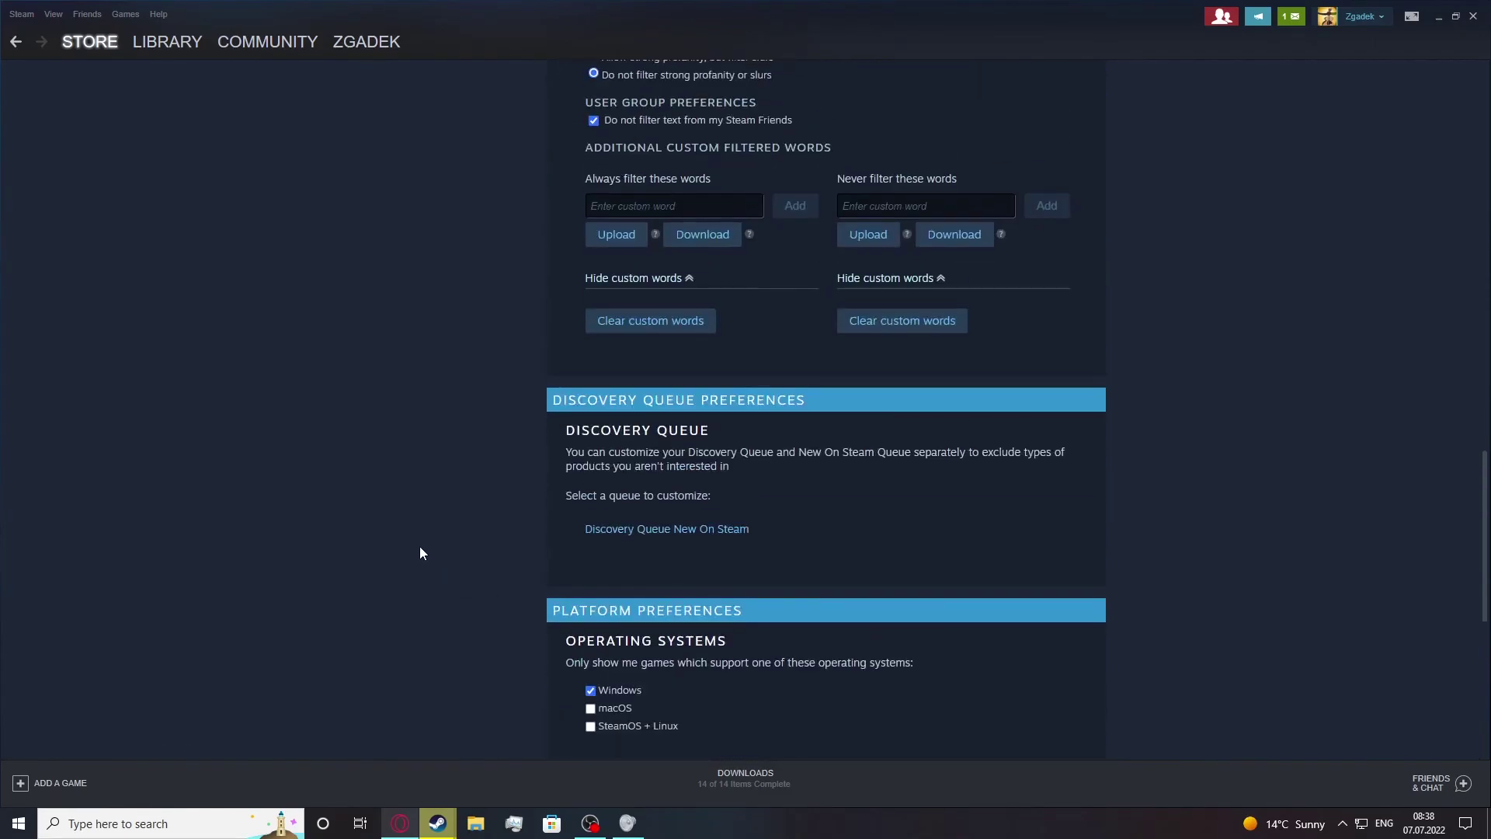
{"action": "scroll", "coordinate": [472, 496], "scroll_direction": "up", "scroll_amount": 10}
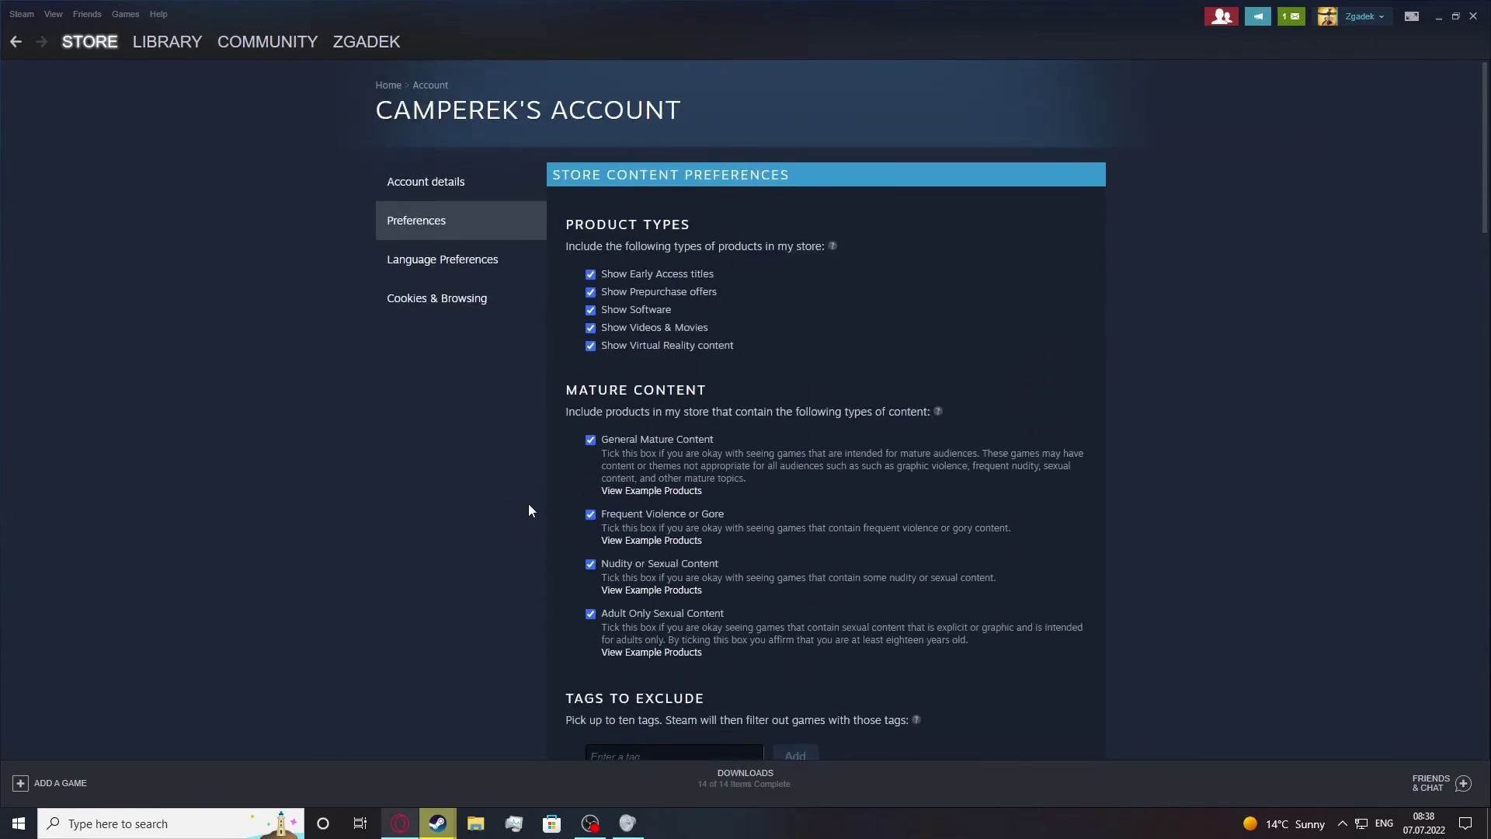